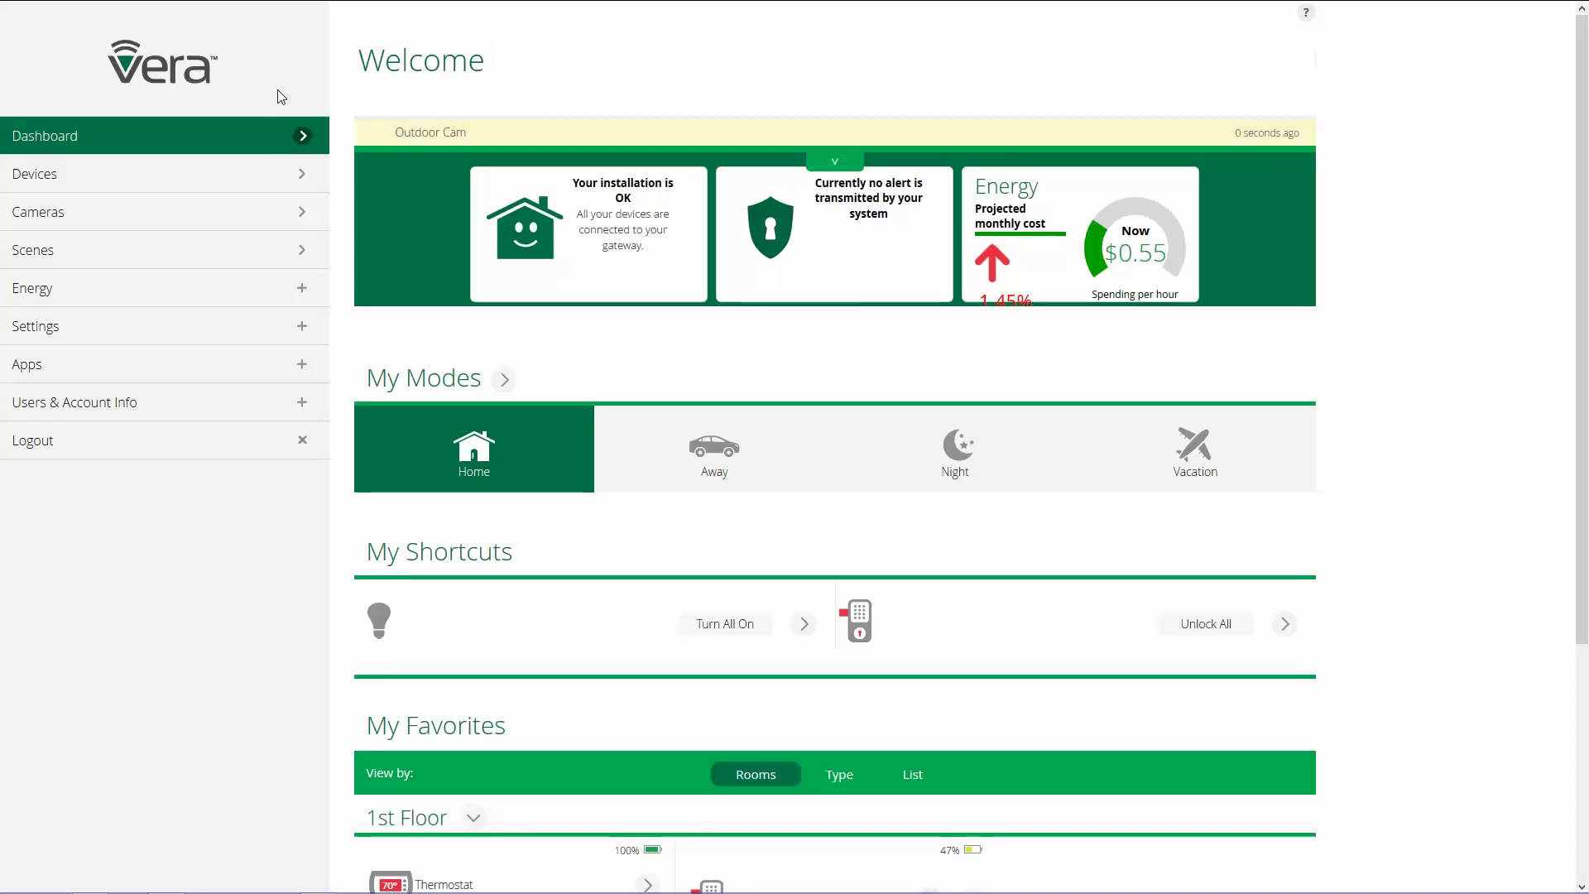
- Begin adding a VistaCam PT from Devices > Add Device > Additional Devices > Security Cameras
{"action": "left_click", "coordinate": [307, 181]}
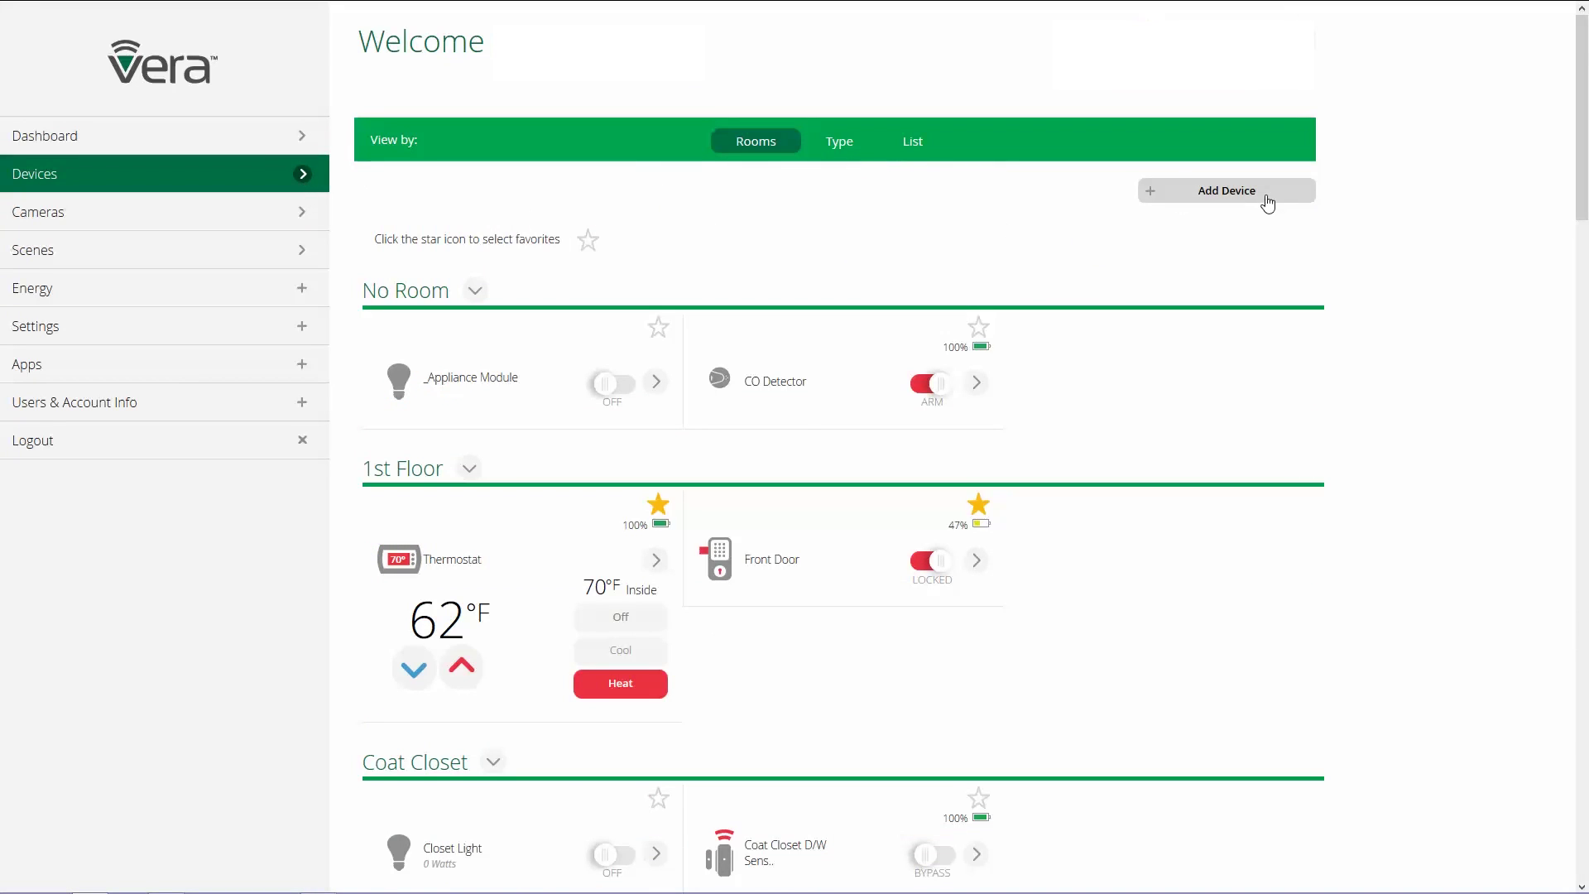
{"action": "left_click", "coordinate": [1268, 201]}
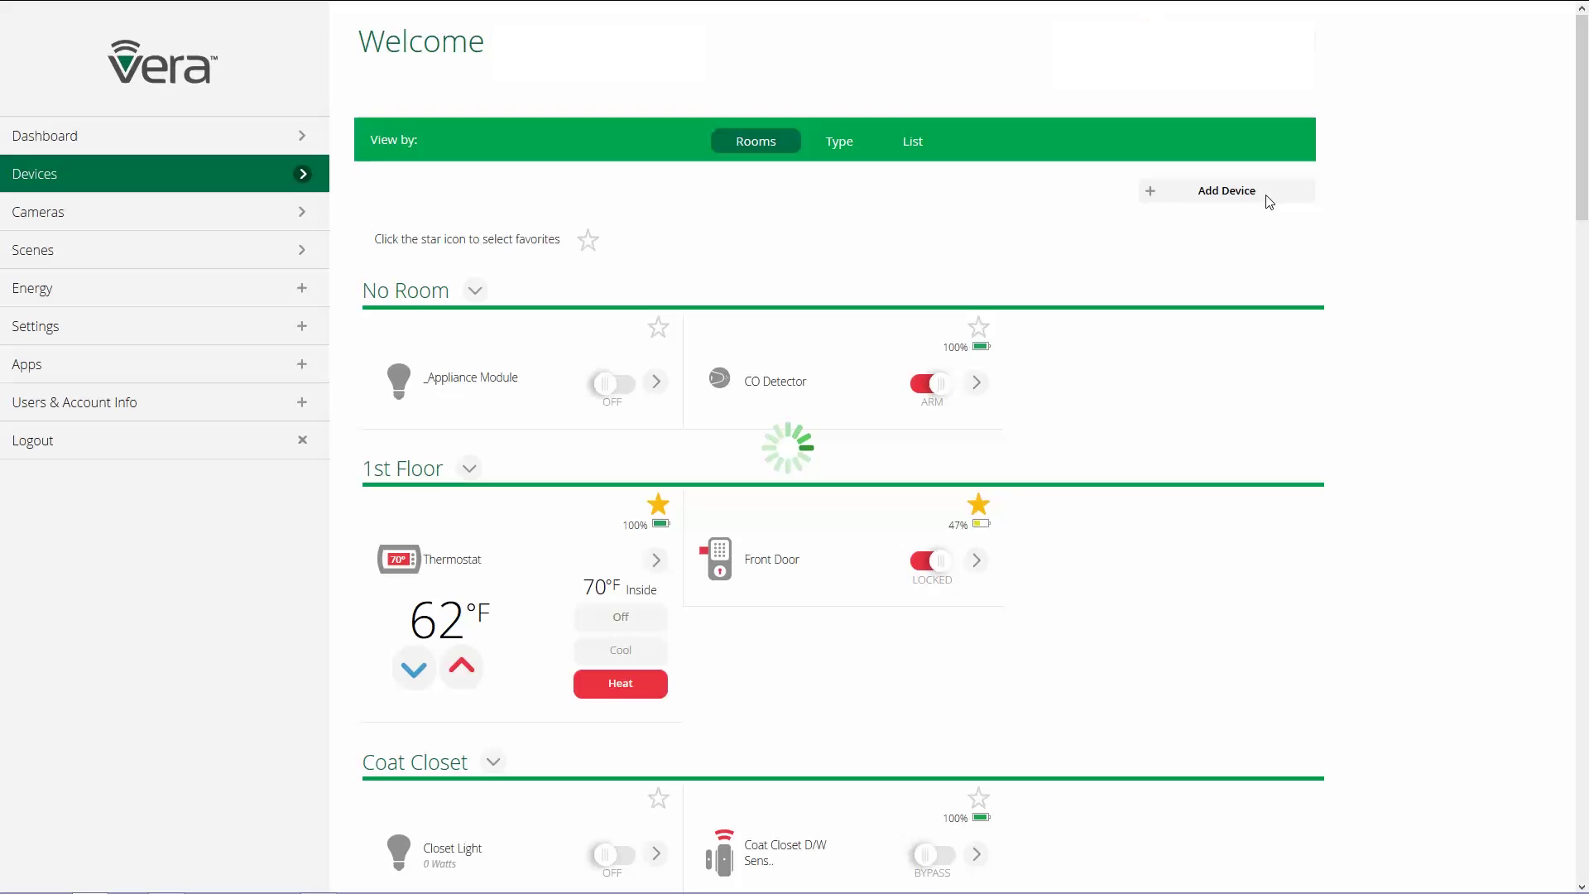
{"action": "left_click", "coordinate": [1266, 197]}
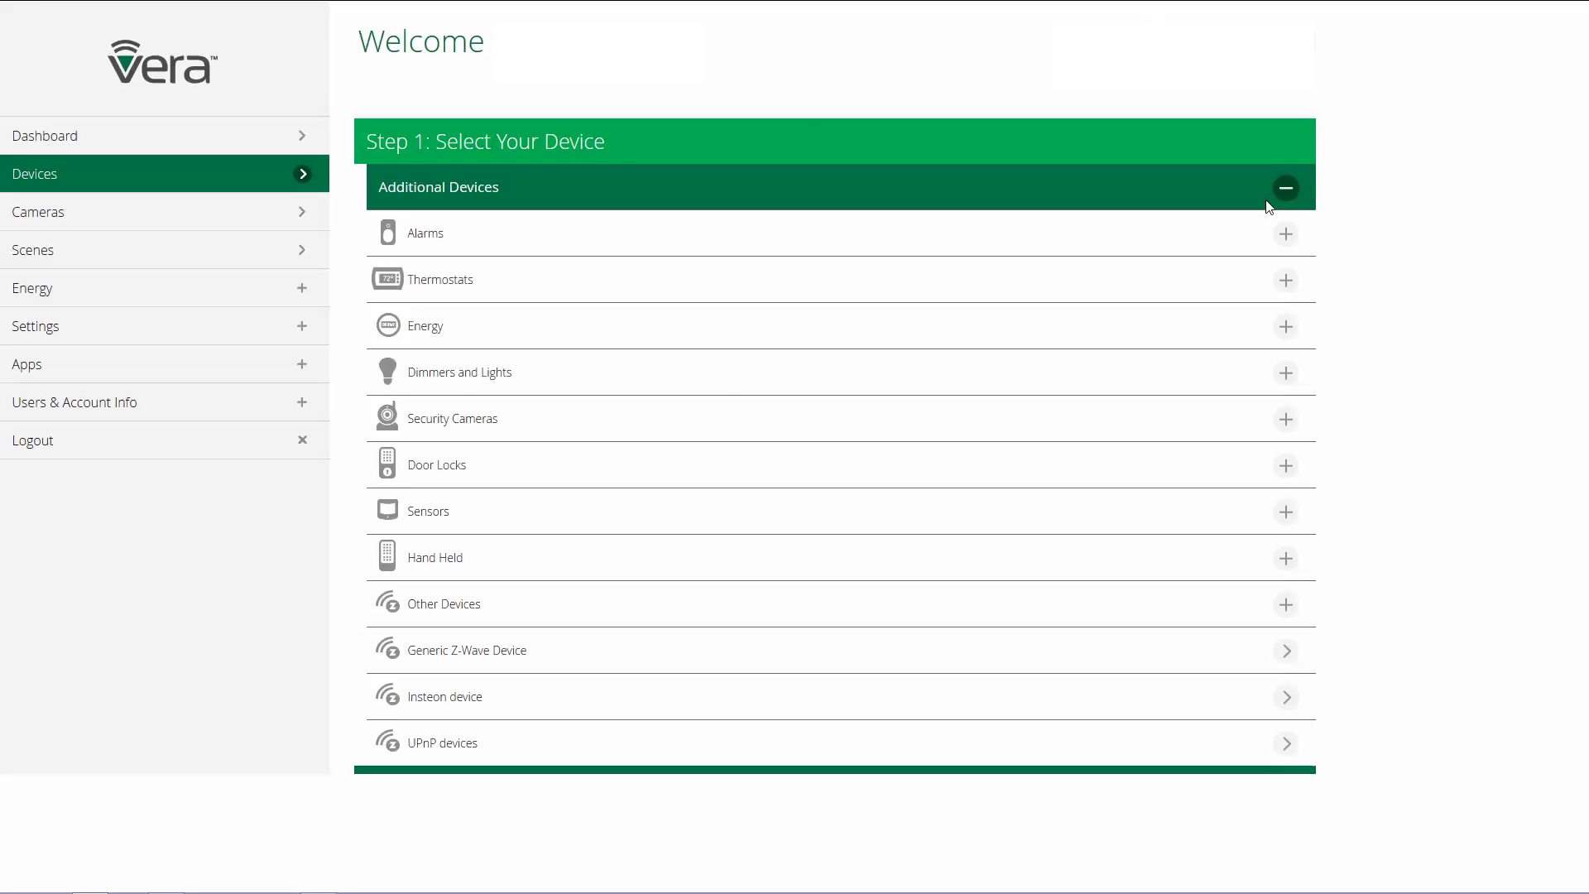
{"action": "left_click", "coordinate": [1288, 421]}
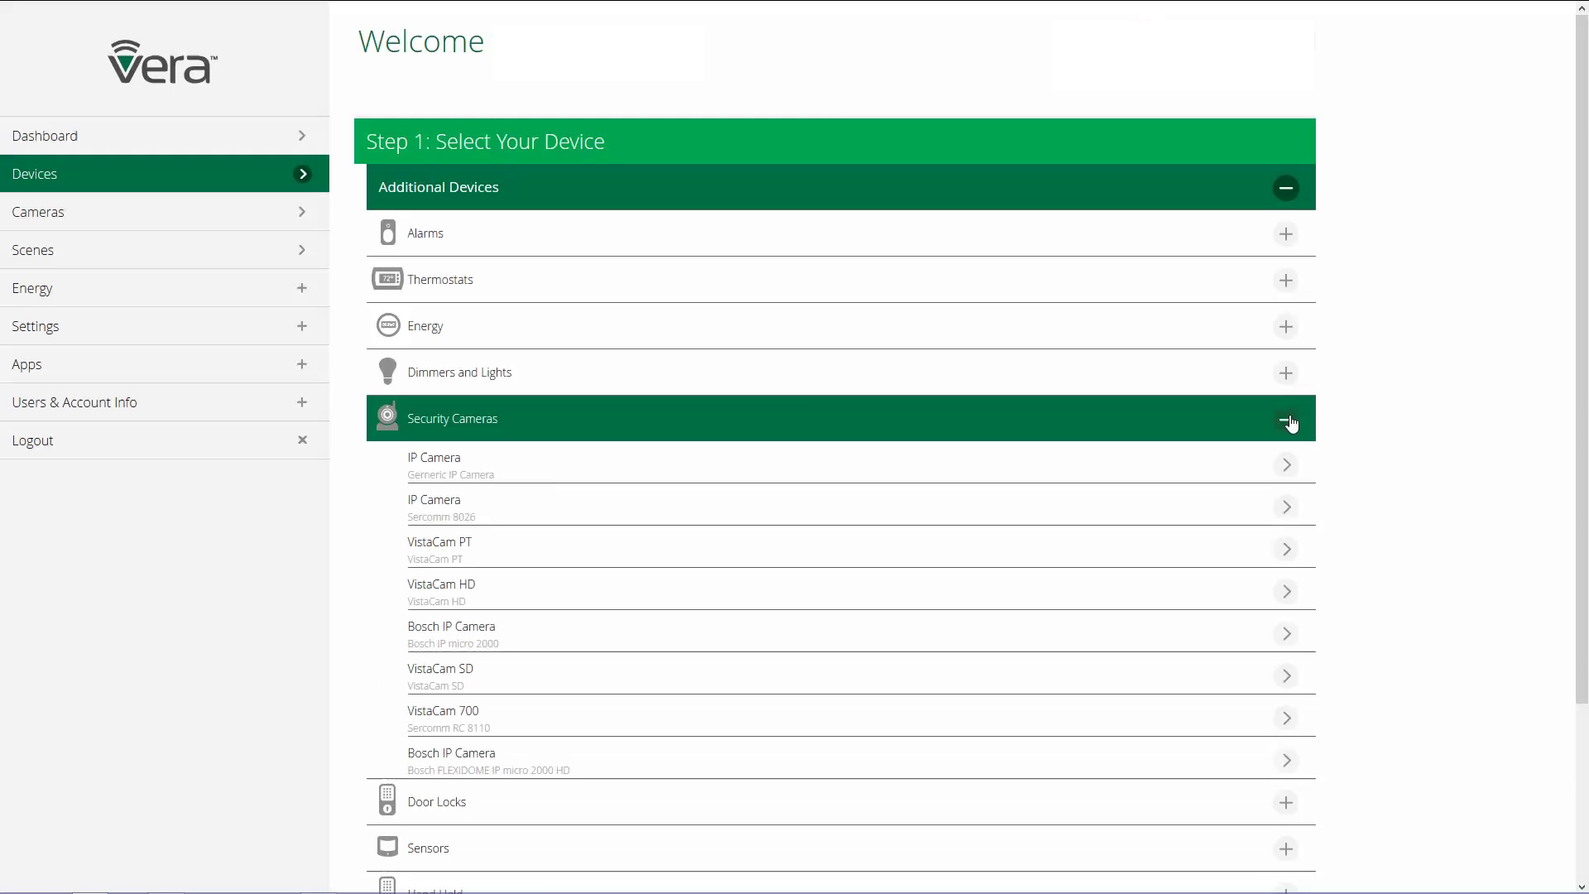
{"action": "left_click", "coordinate": [1286, 549]}
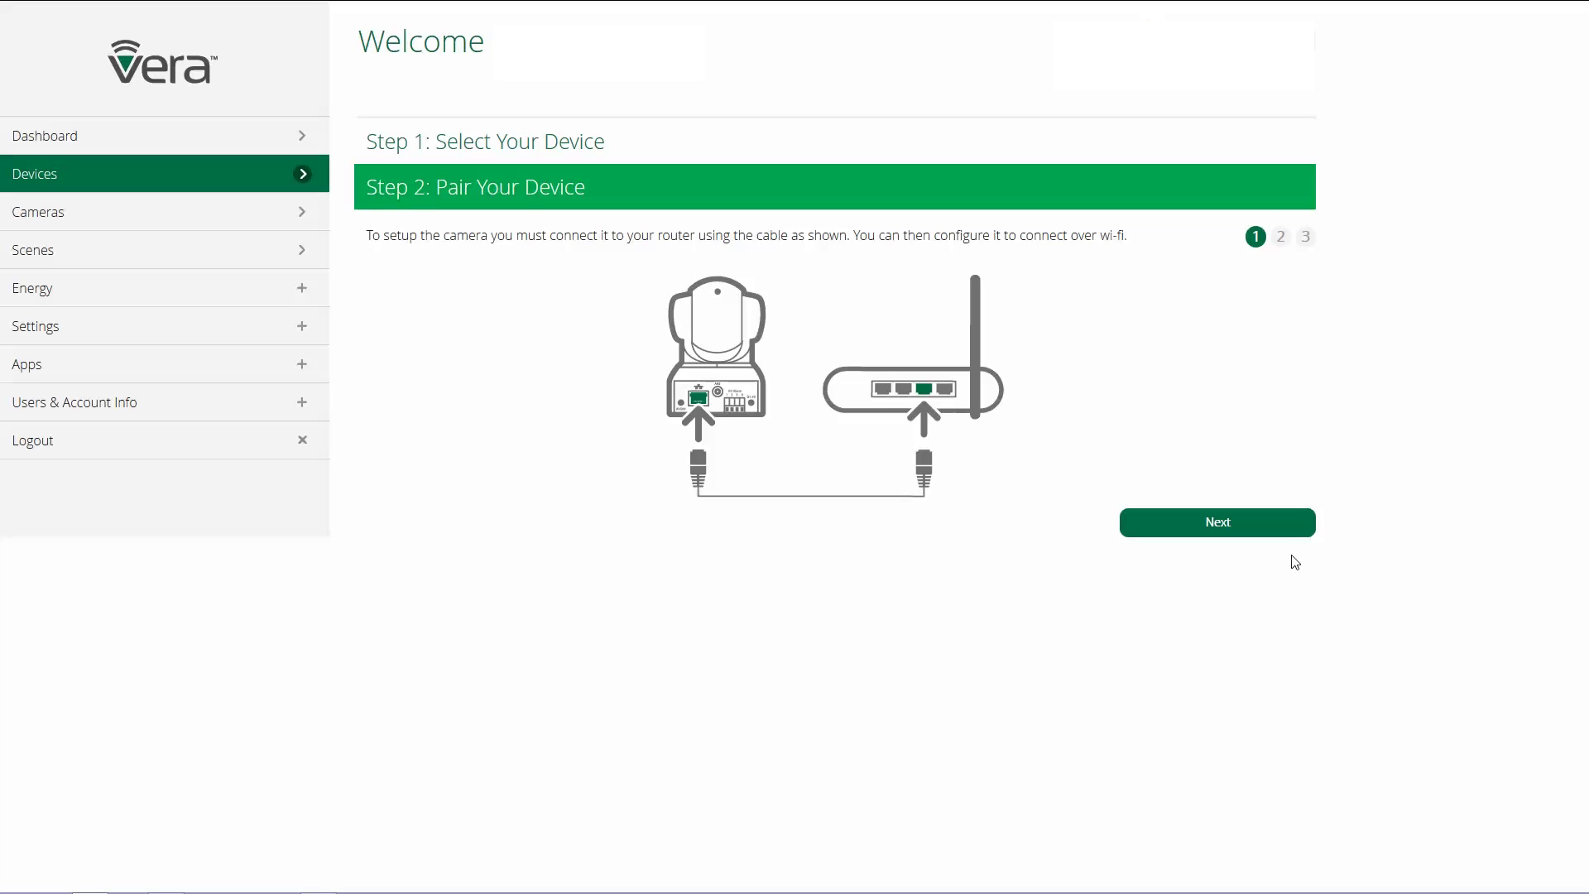
- Advance past the cable and power adapter pairing instructions until the VistaCam PT is detected
{"action": "left_click", "coordinate": [1241, 530]}
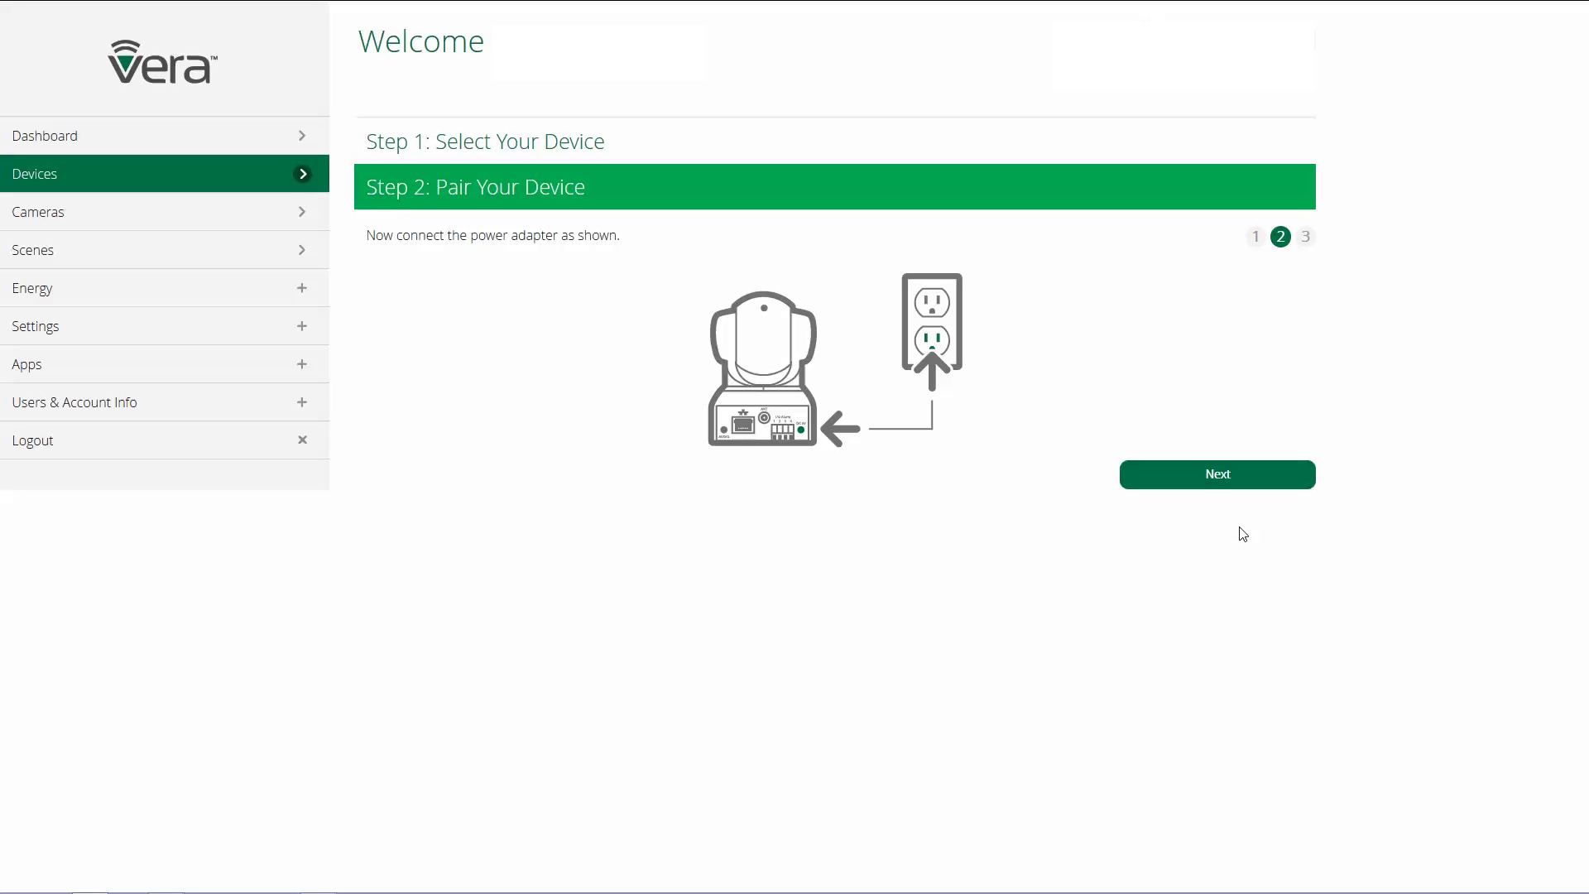
{"action": "left_click", "coordinate": [1242, 485]}
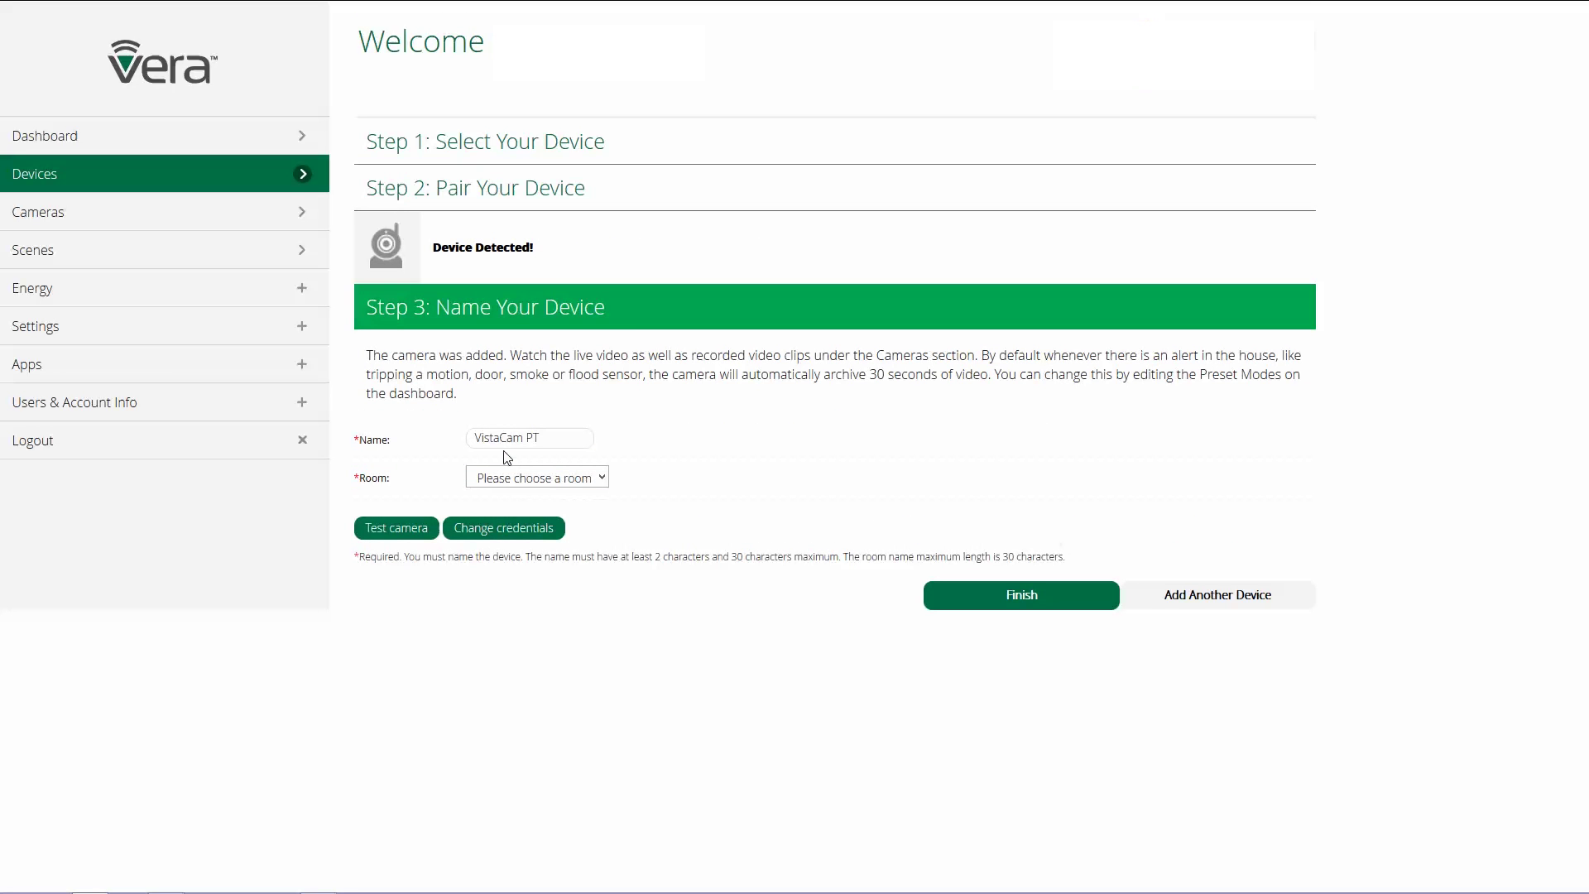
- Rename the camera to 'Office Camera' and assign it to the Office room
{"action": "left_click_drag", "start_coordinate": [544, 436], "coordinate": [472, 439]}
{"action": "type", "text": "Office Camera"}
{"action": "left_click", "coordinate": [507, 482]}
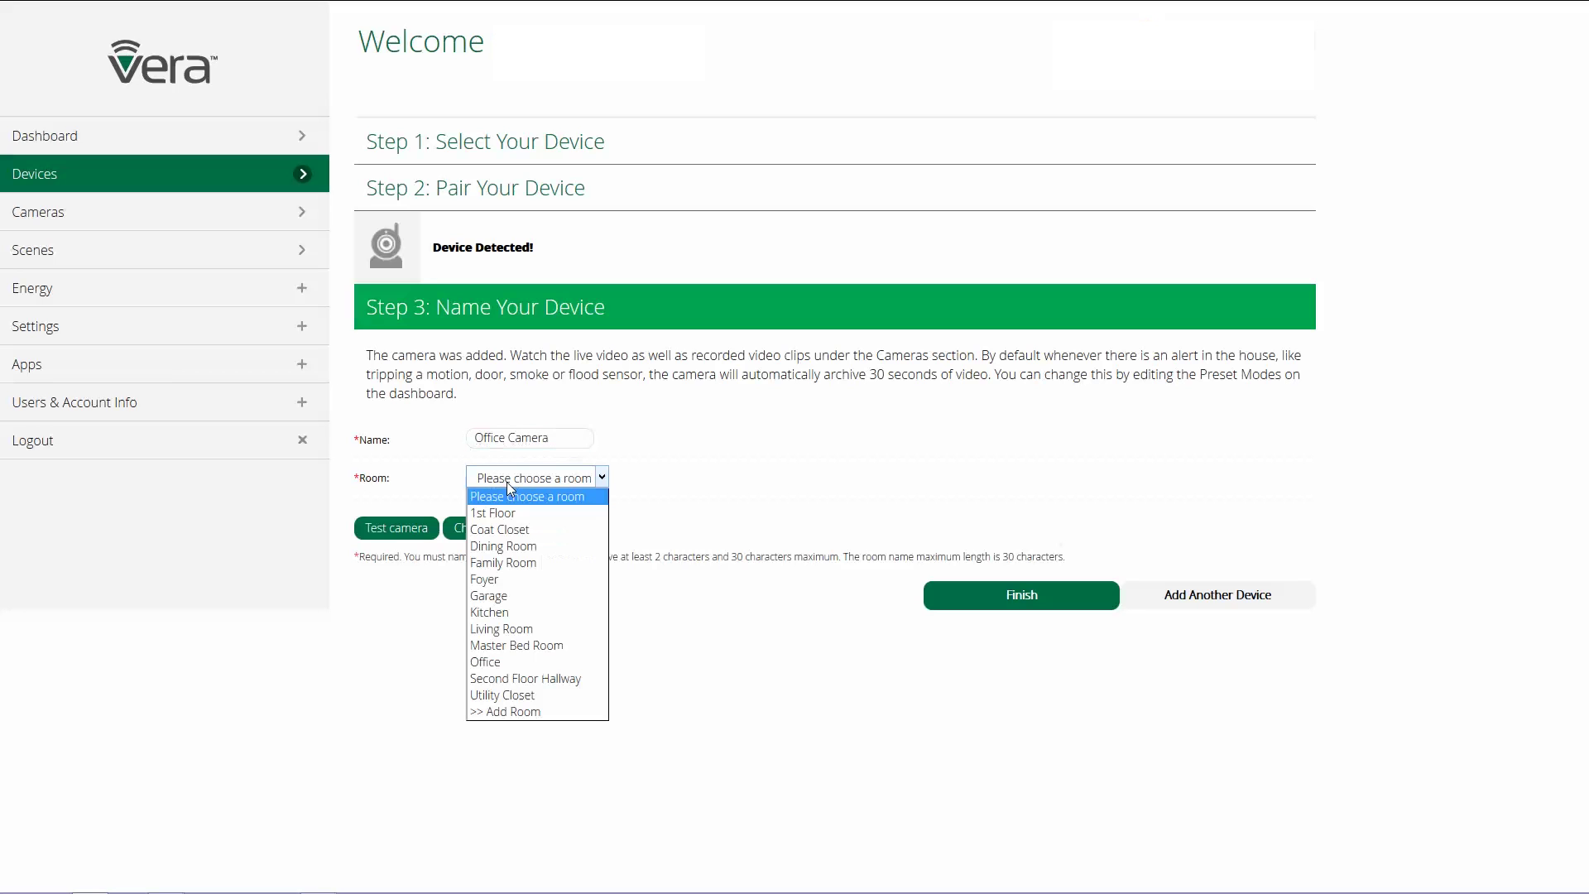
{"action": "left_click", "coordinate": [499, 663]}
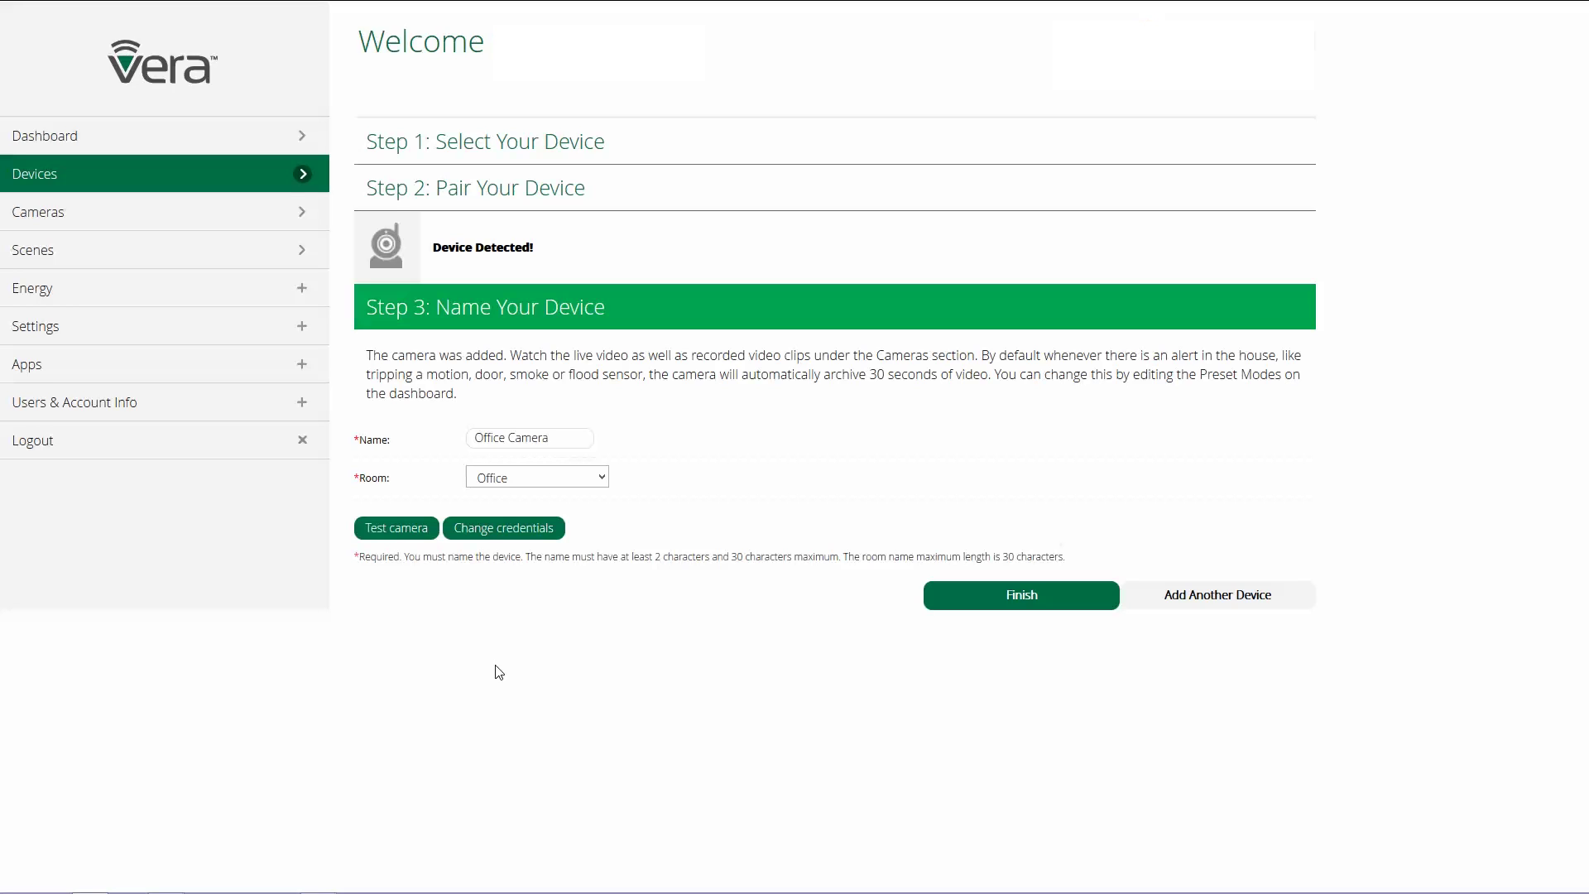
- Test that the camera returns a snapshot, save its username and password, and finish setup
{"action": "left_click", "coordinate": [405, 539]}
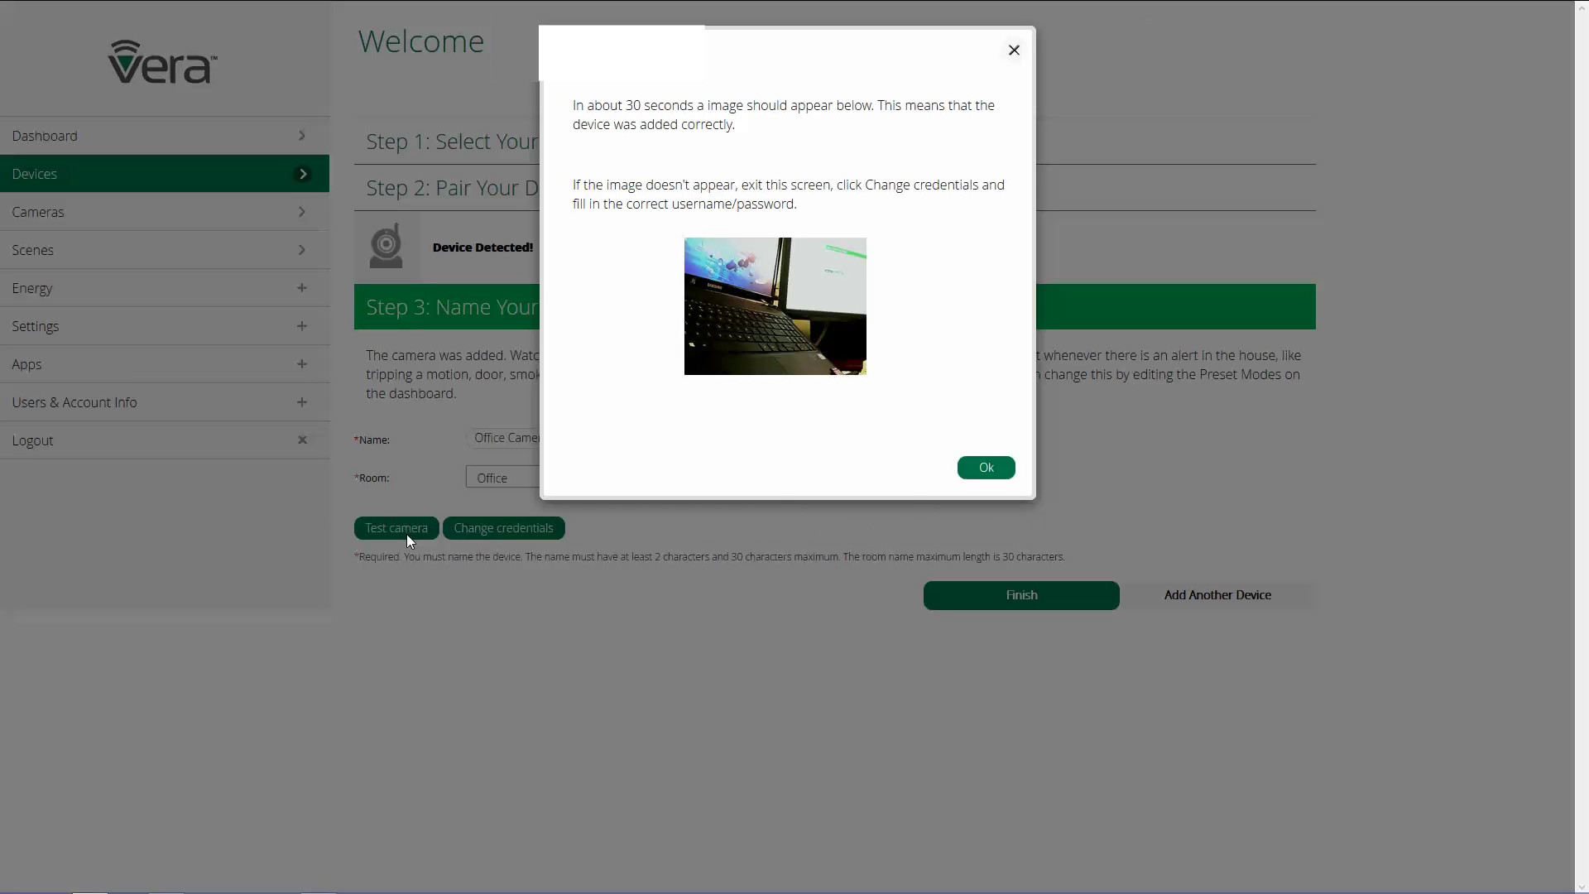
{"action": "left_click", "coordinate": [981, 468]}
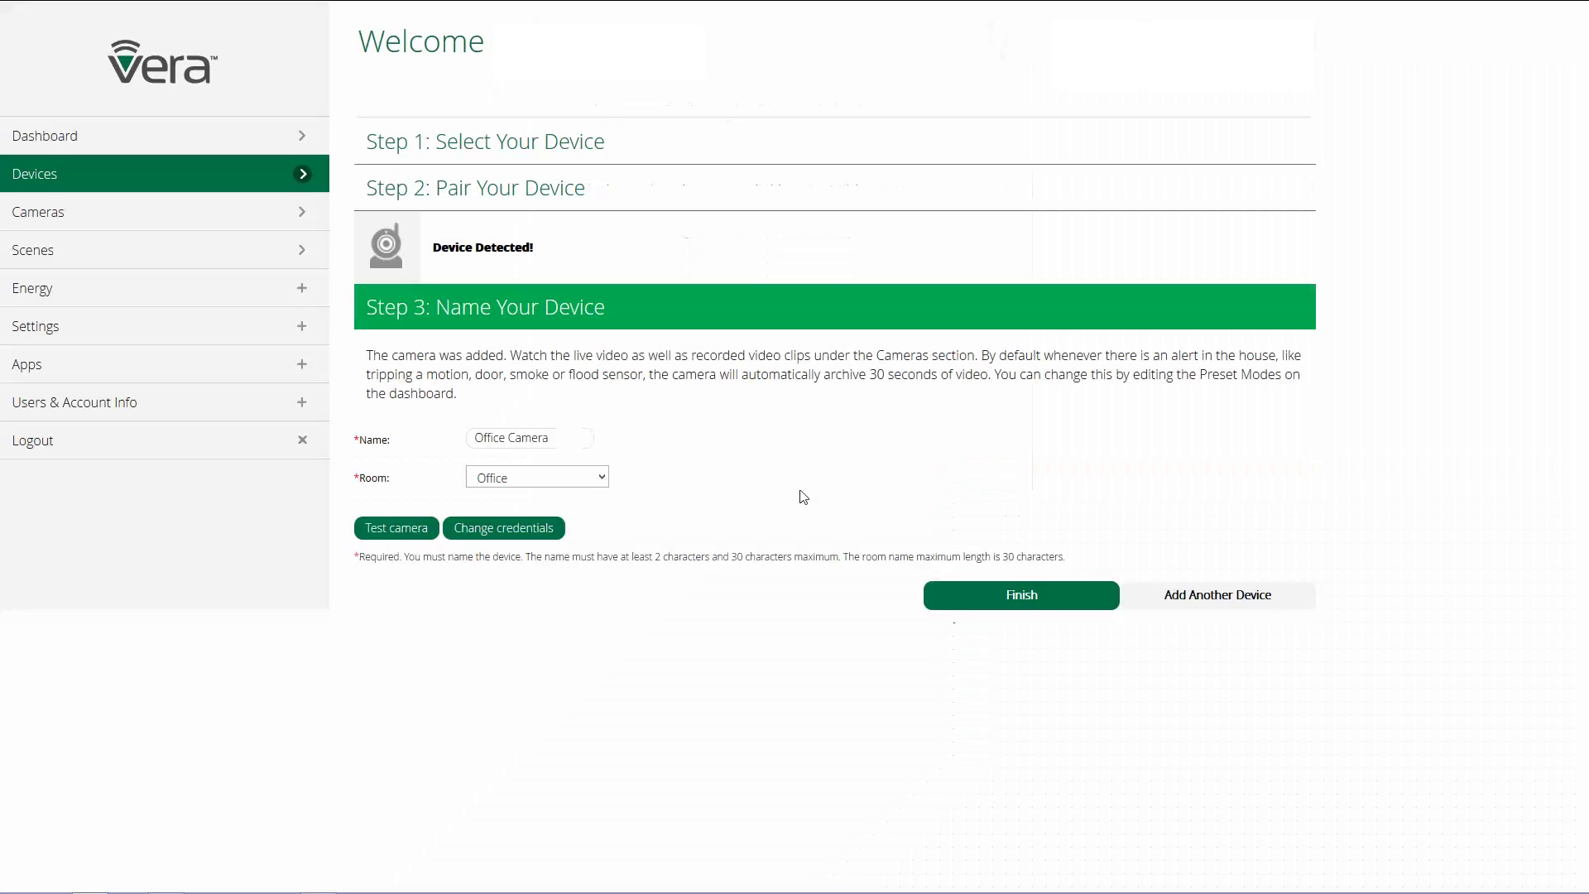
{"action": "left_click", "coordinate": [488, 536]}
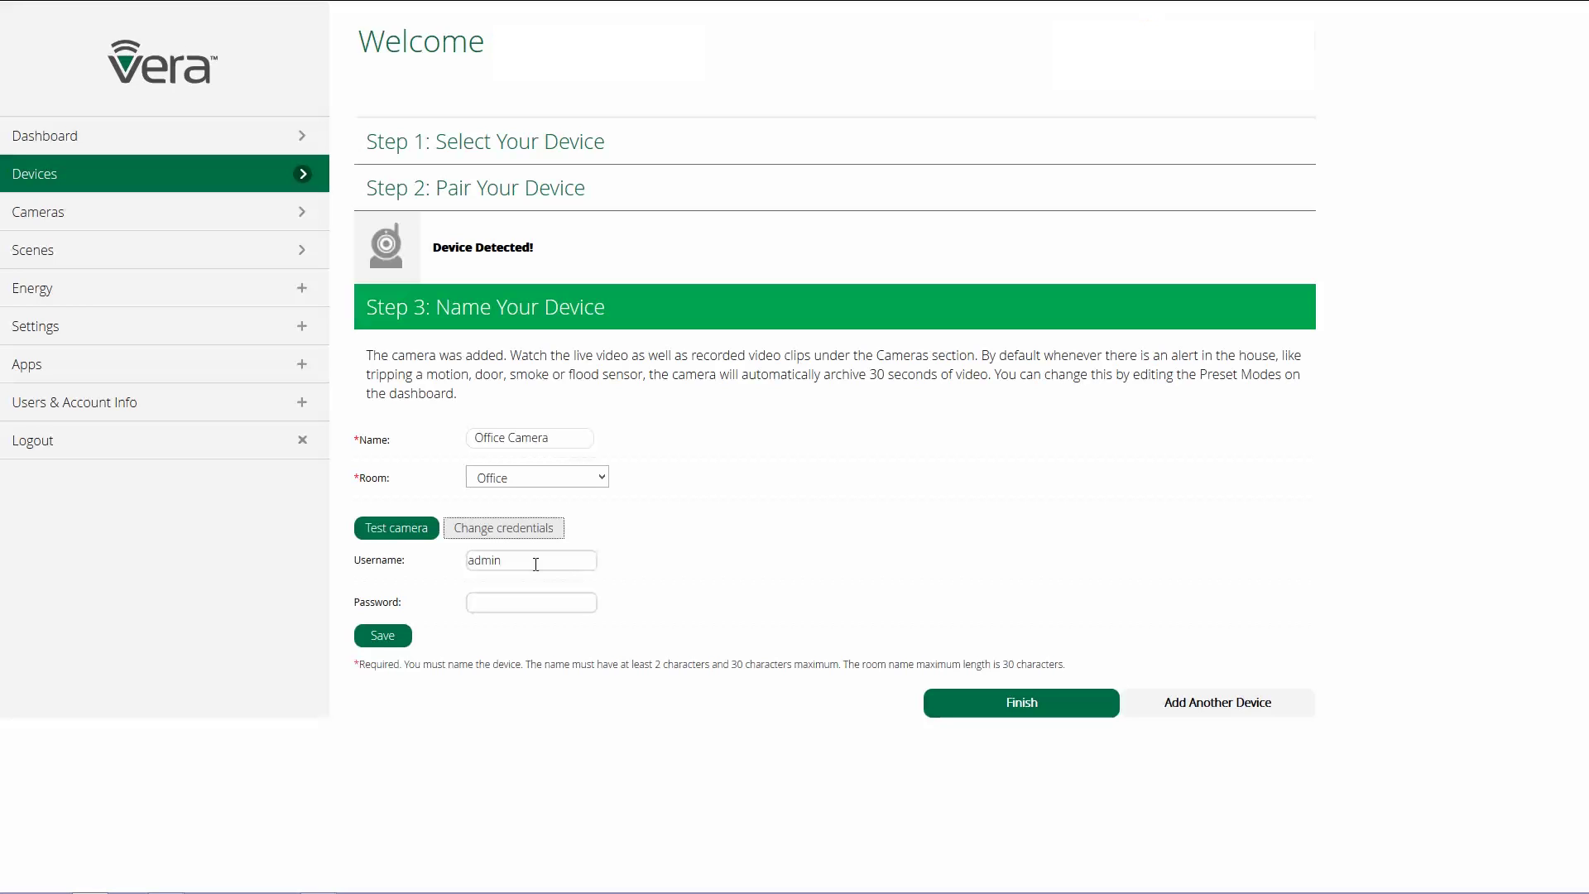
{"action": "left_click", "coordinate": [384, 636]}
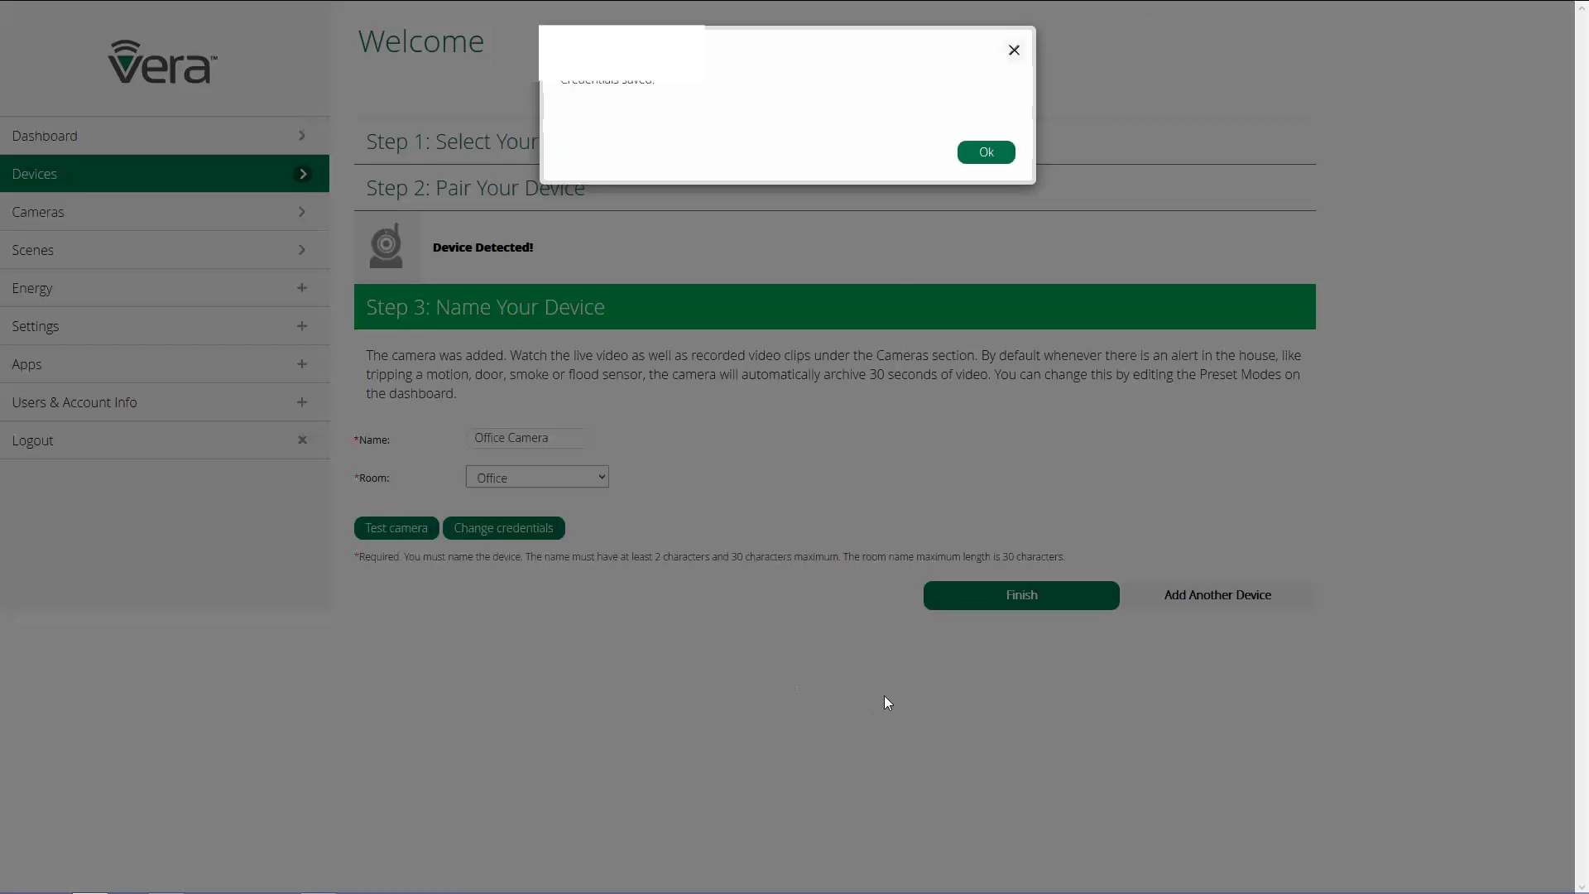
{"action": "left_click", "coordinate": [982, 157]}
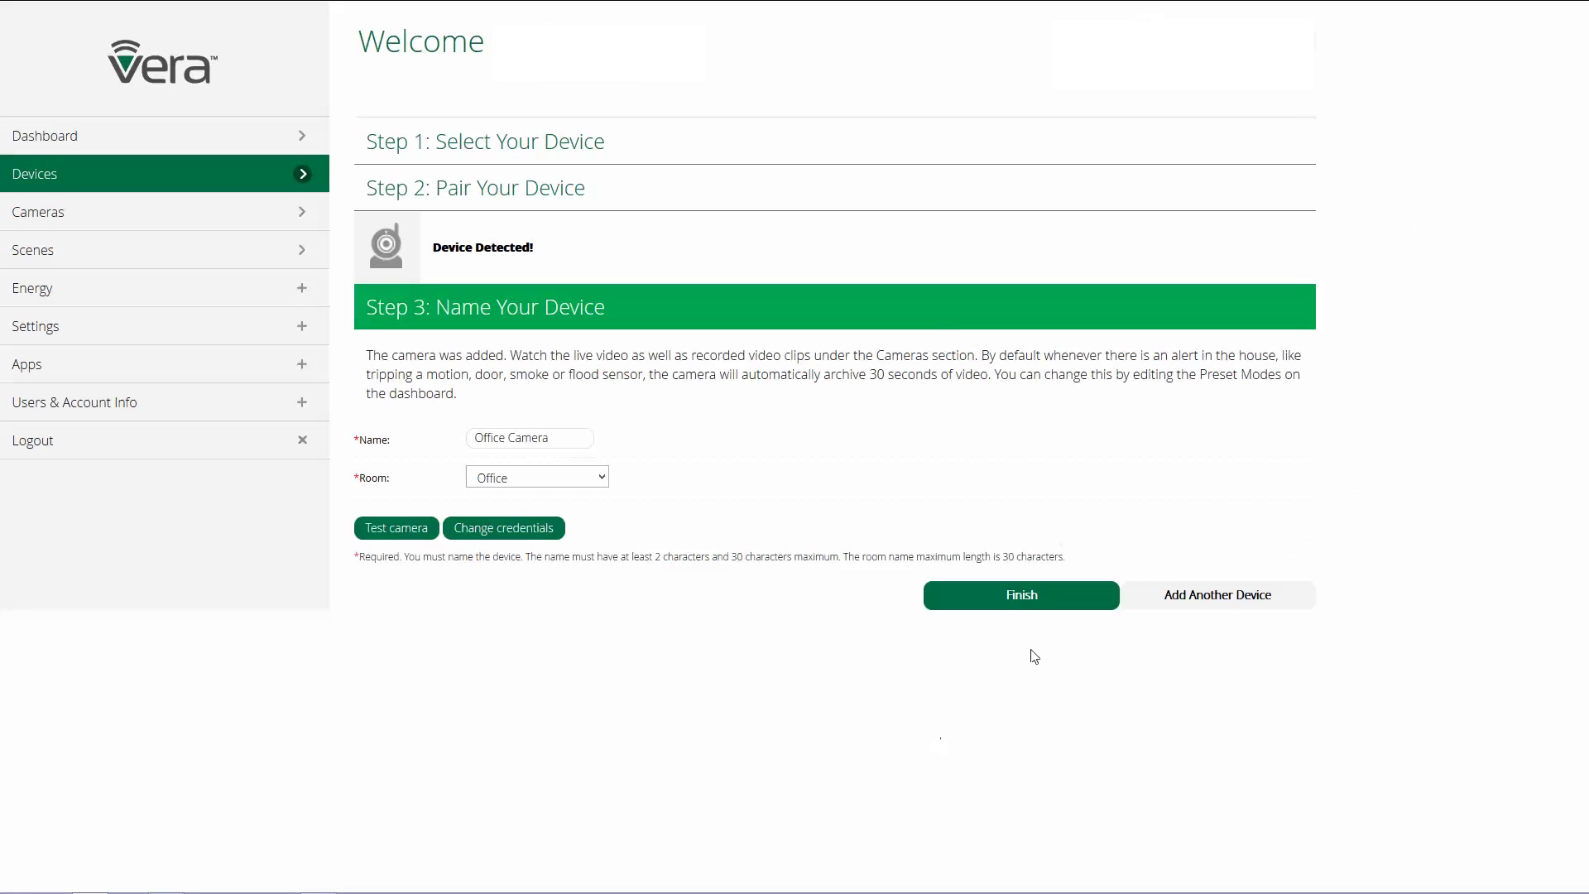
{"action": "left_click", "coordinate": [1057, 605]}
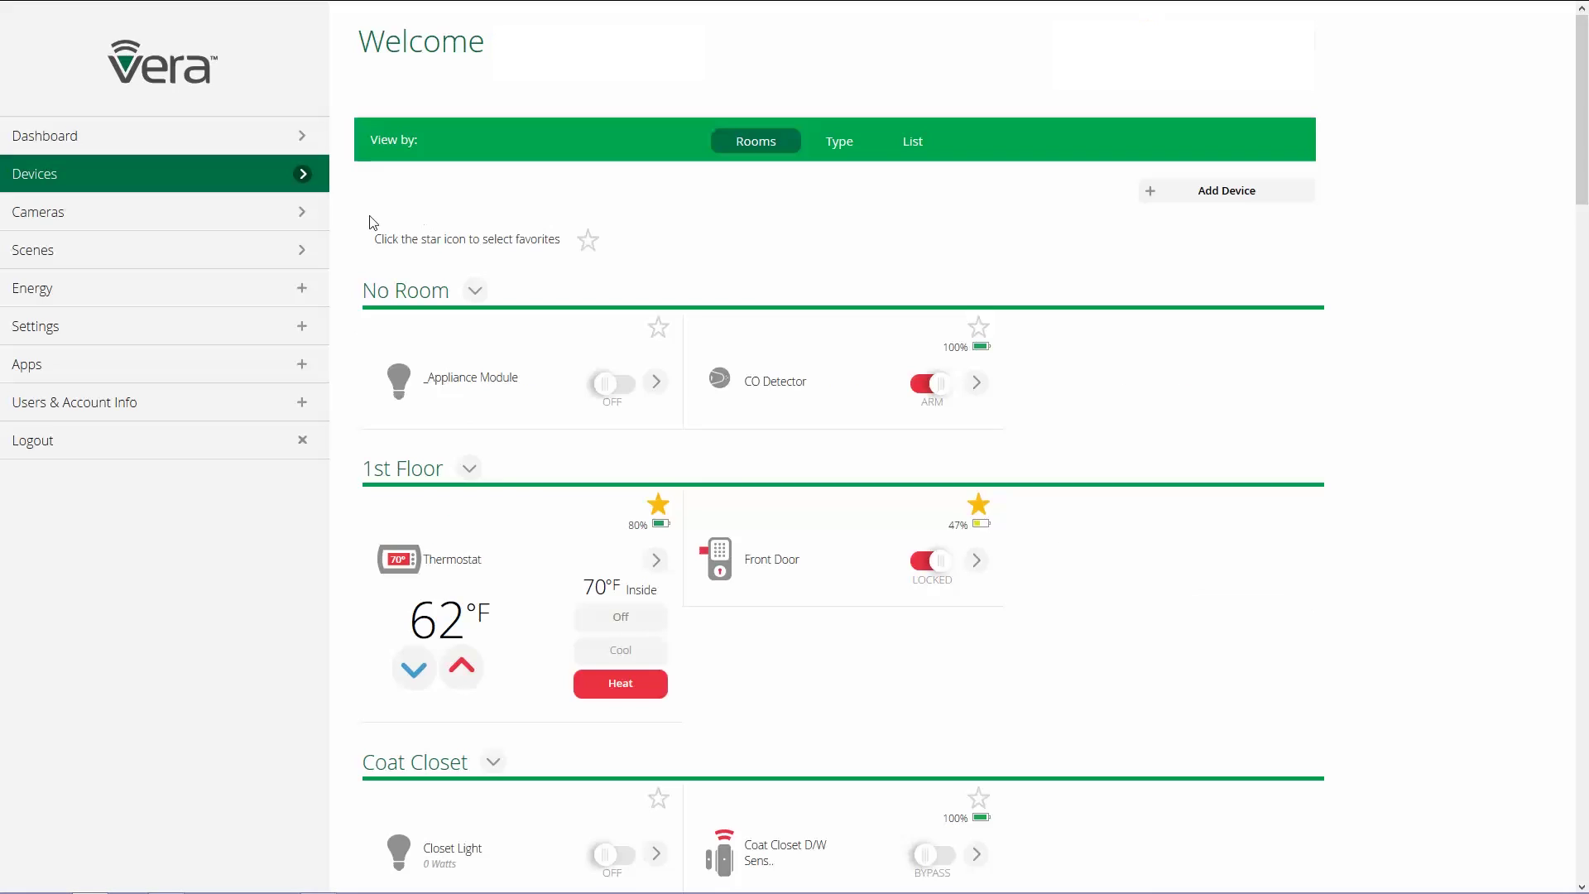
- Open the Office Camera from the Cameras list and show its Settings
{"action": "left_click", "coordinate": [302, 217]}
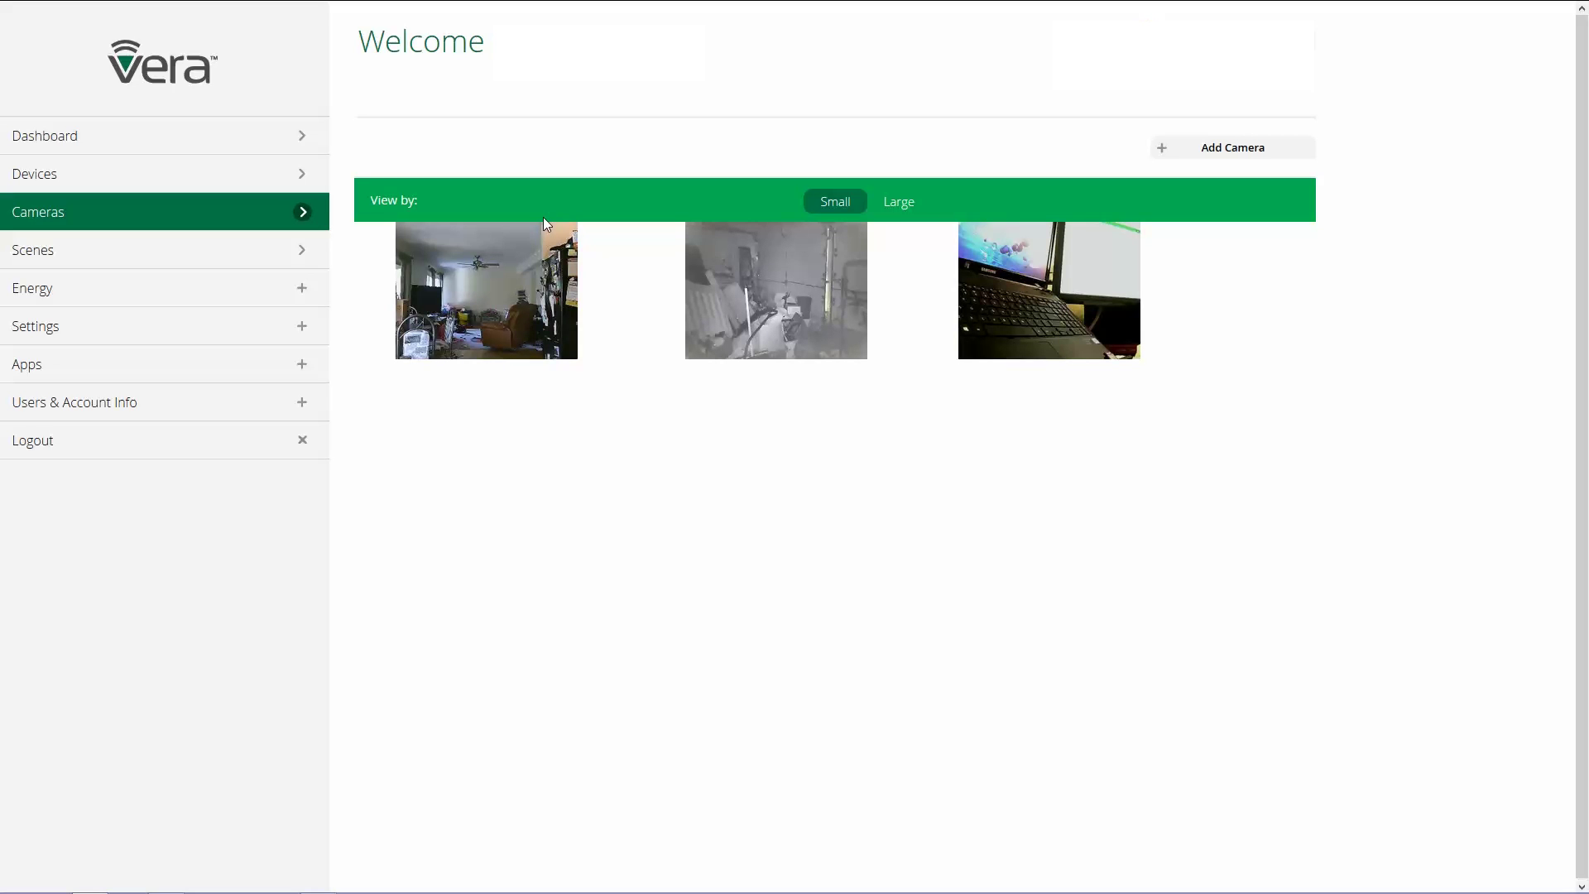
{"action": "left_click", "coordinate": [1016, 260]}
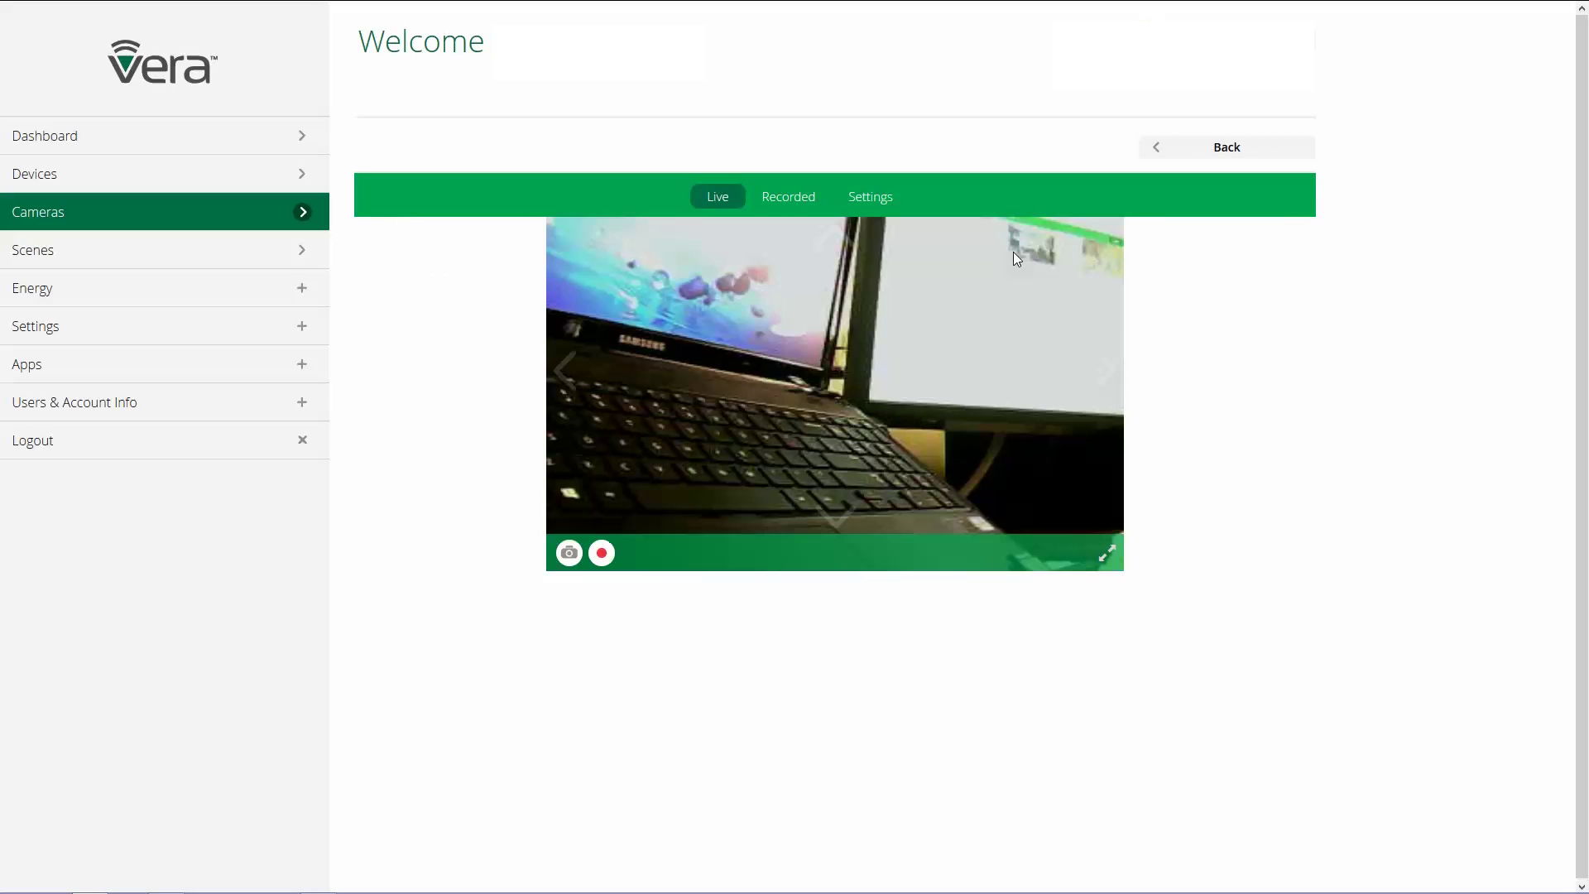
{"action": "left_click", "coordinate": [866, 205]}
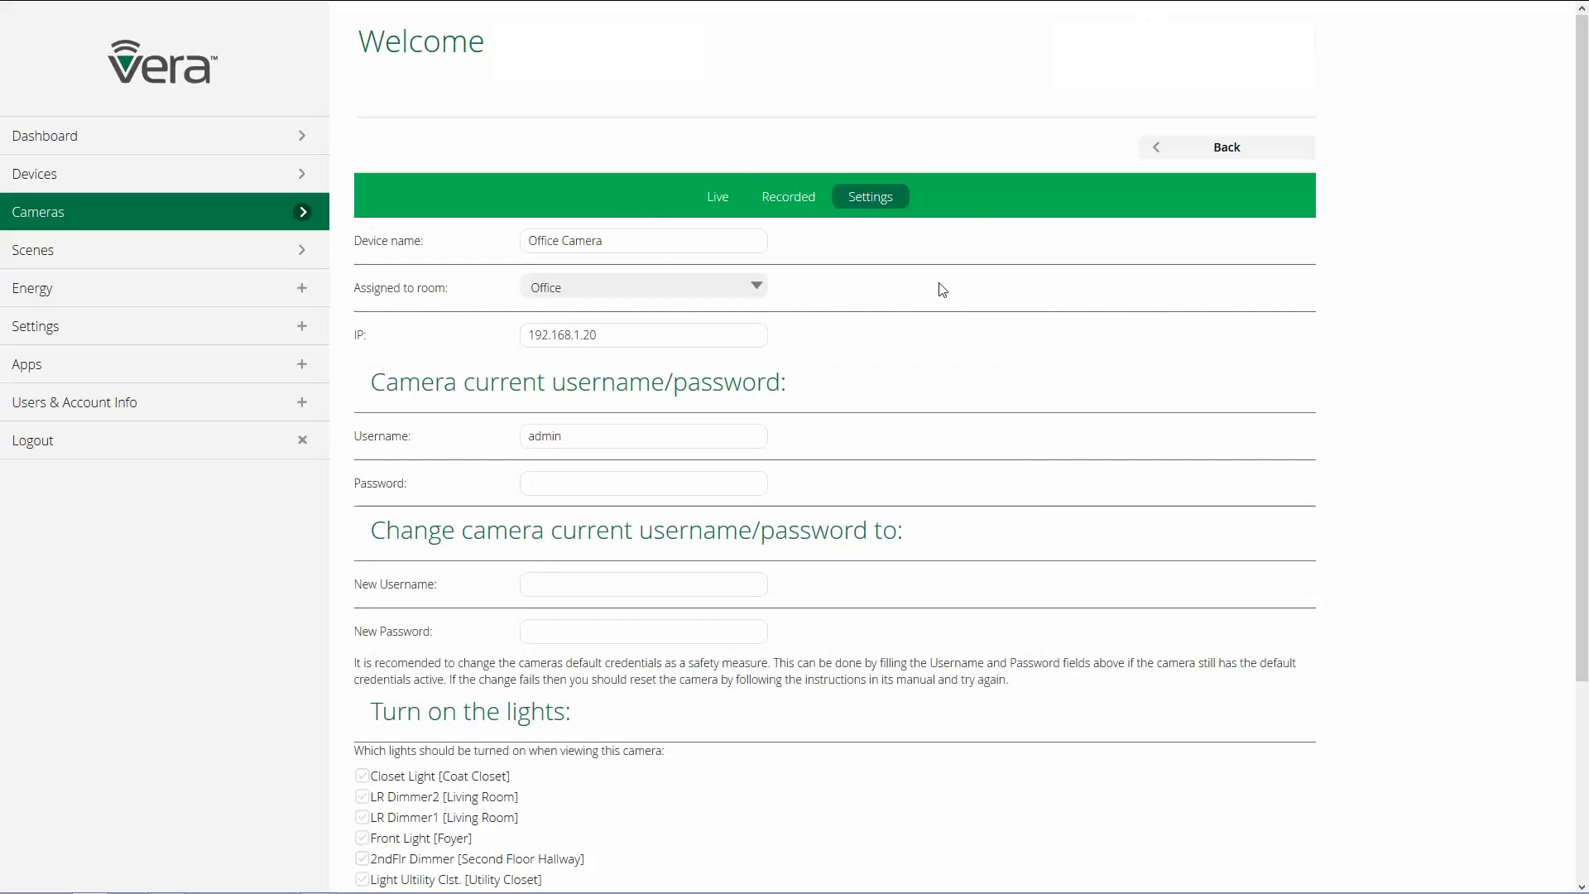
- Have Closet Light and LR Dimmer2, but not LR Dimmer1, turn on when viewing the camera
{"action": "scroll", "coordinate": [1052, 544], "scroll_direction": "down", "scroll_amount": 3}
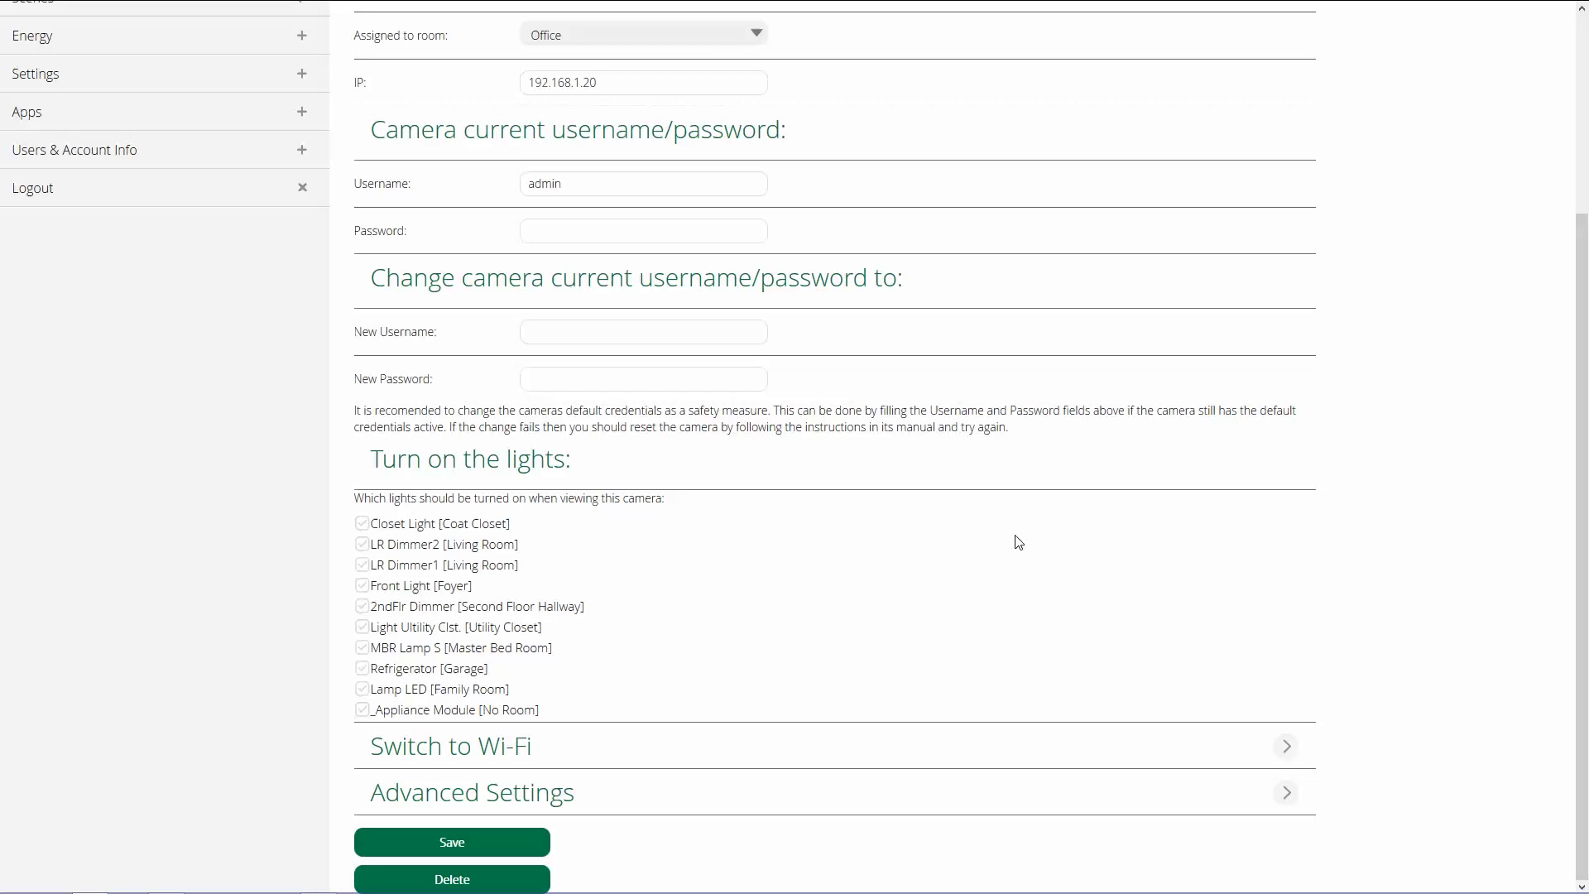
{"action": "left_click", "coordinate": [361, 524]}
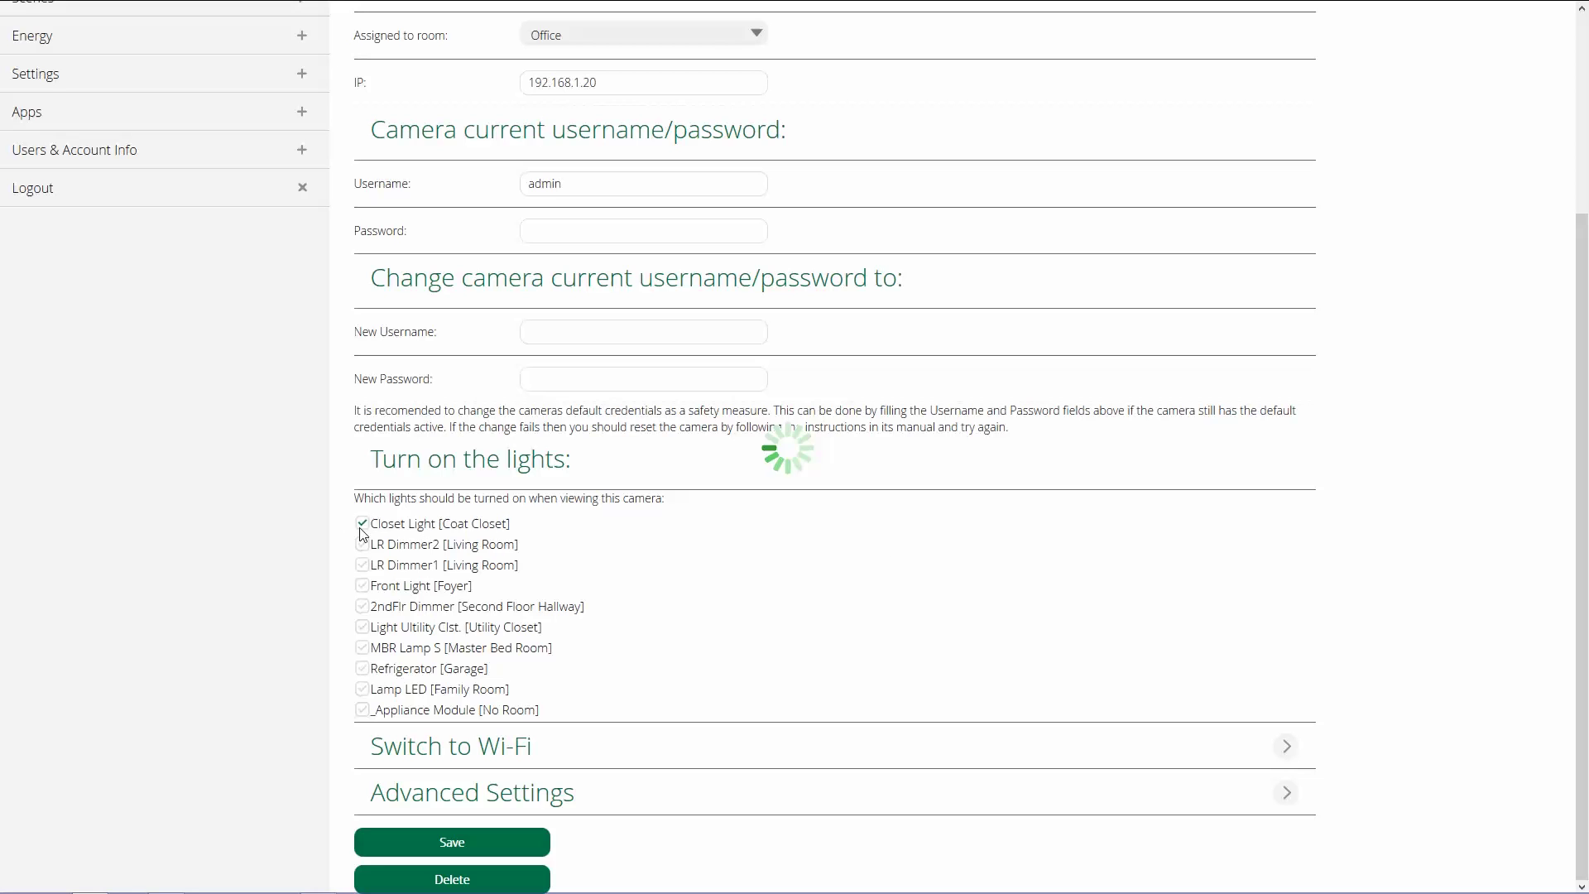
{"action": "left_click", "coordinate": [362, 545]}
{"action": "left_click", "coordinate": [362, 565]}
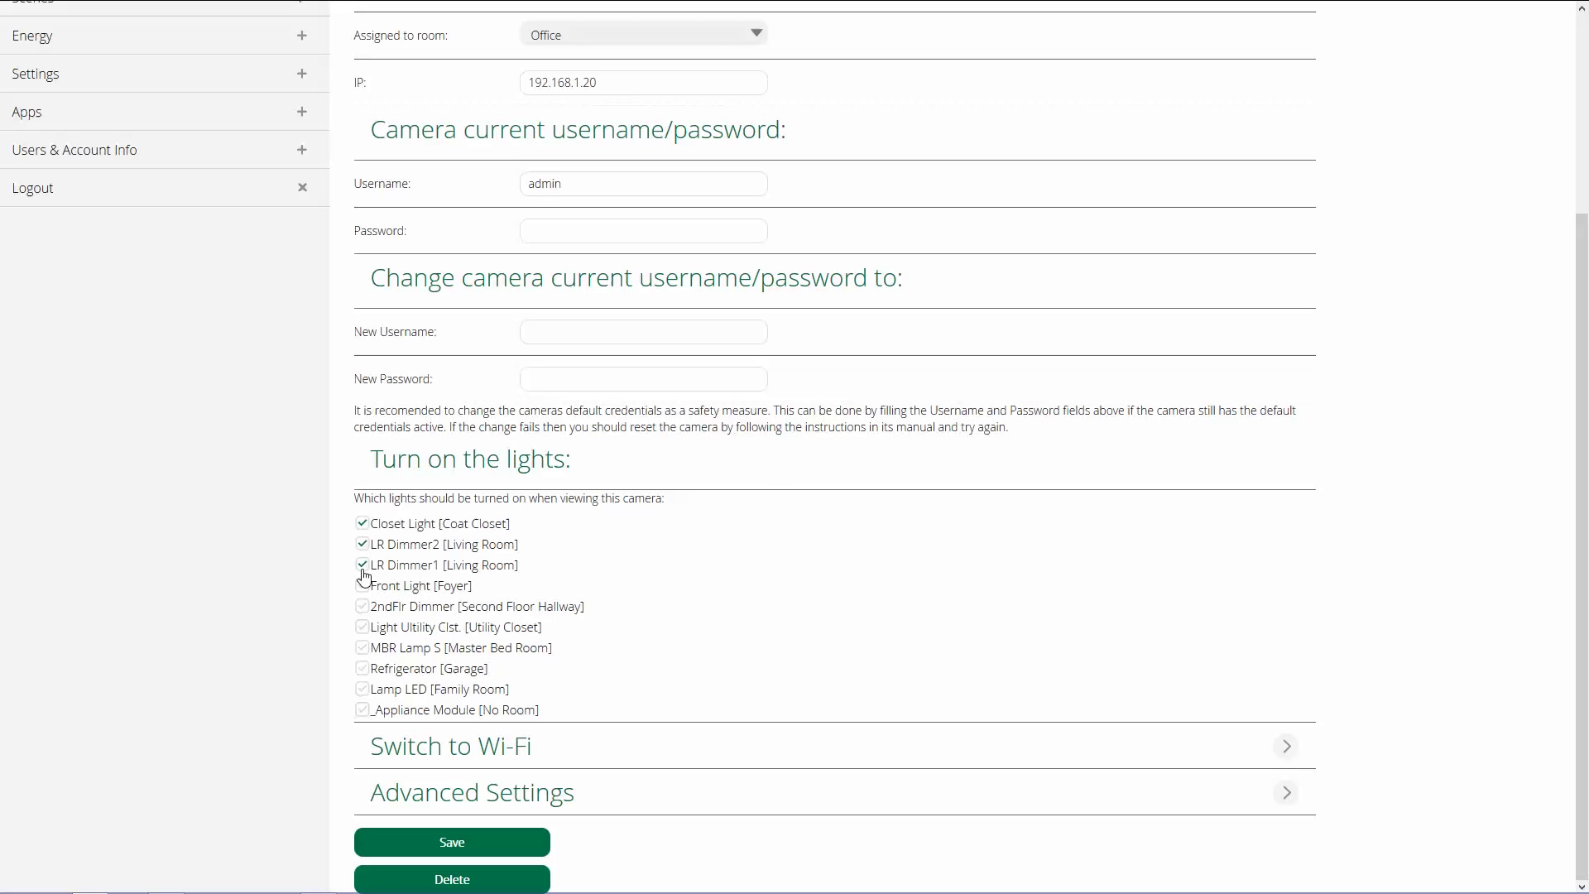
{"action": "left_click", "coordinate": [361, 566]}
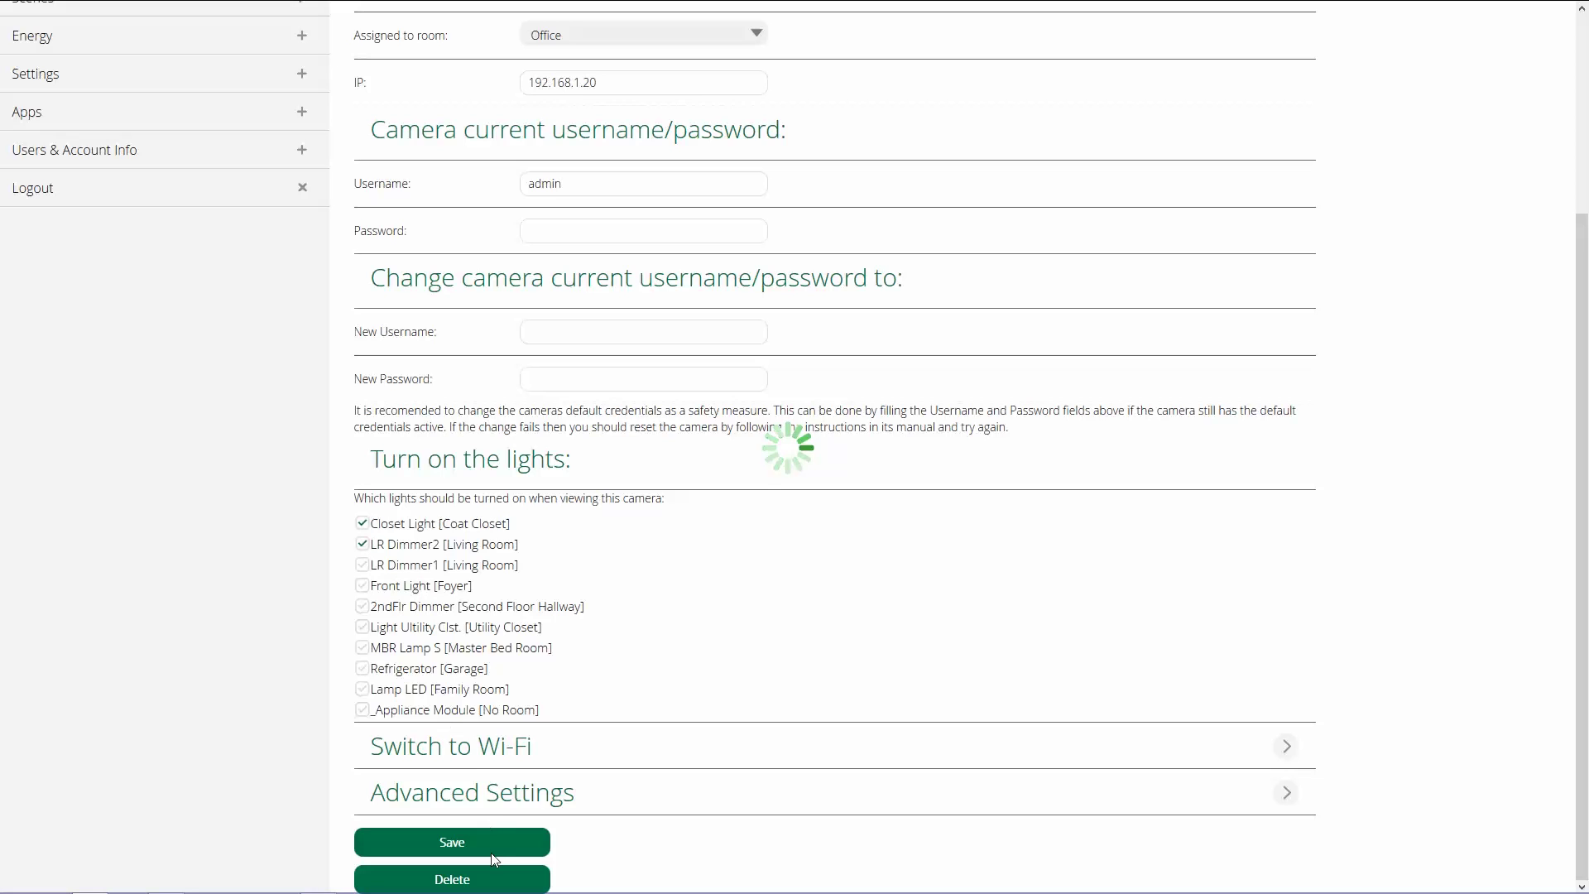
{"action": "left_click", "coordinate": [471, 750]}
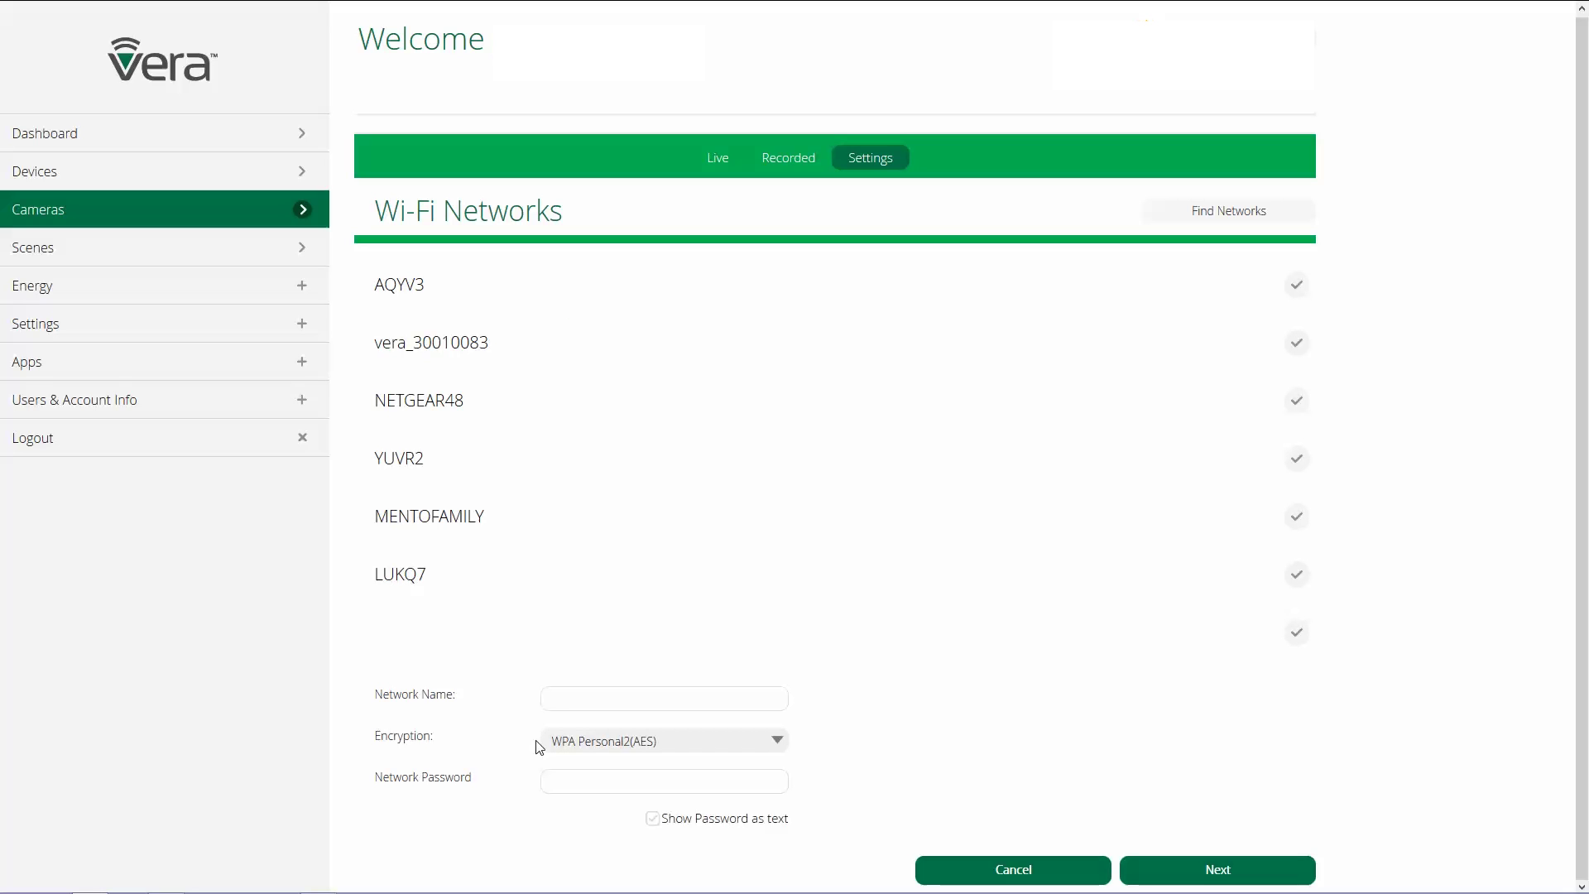
- Connect the Office Camera to the AQYV3 Wi-Fi network using the network password
{"action": "left_click", "coordinate": [1294, 286]}
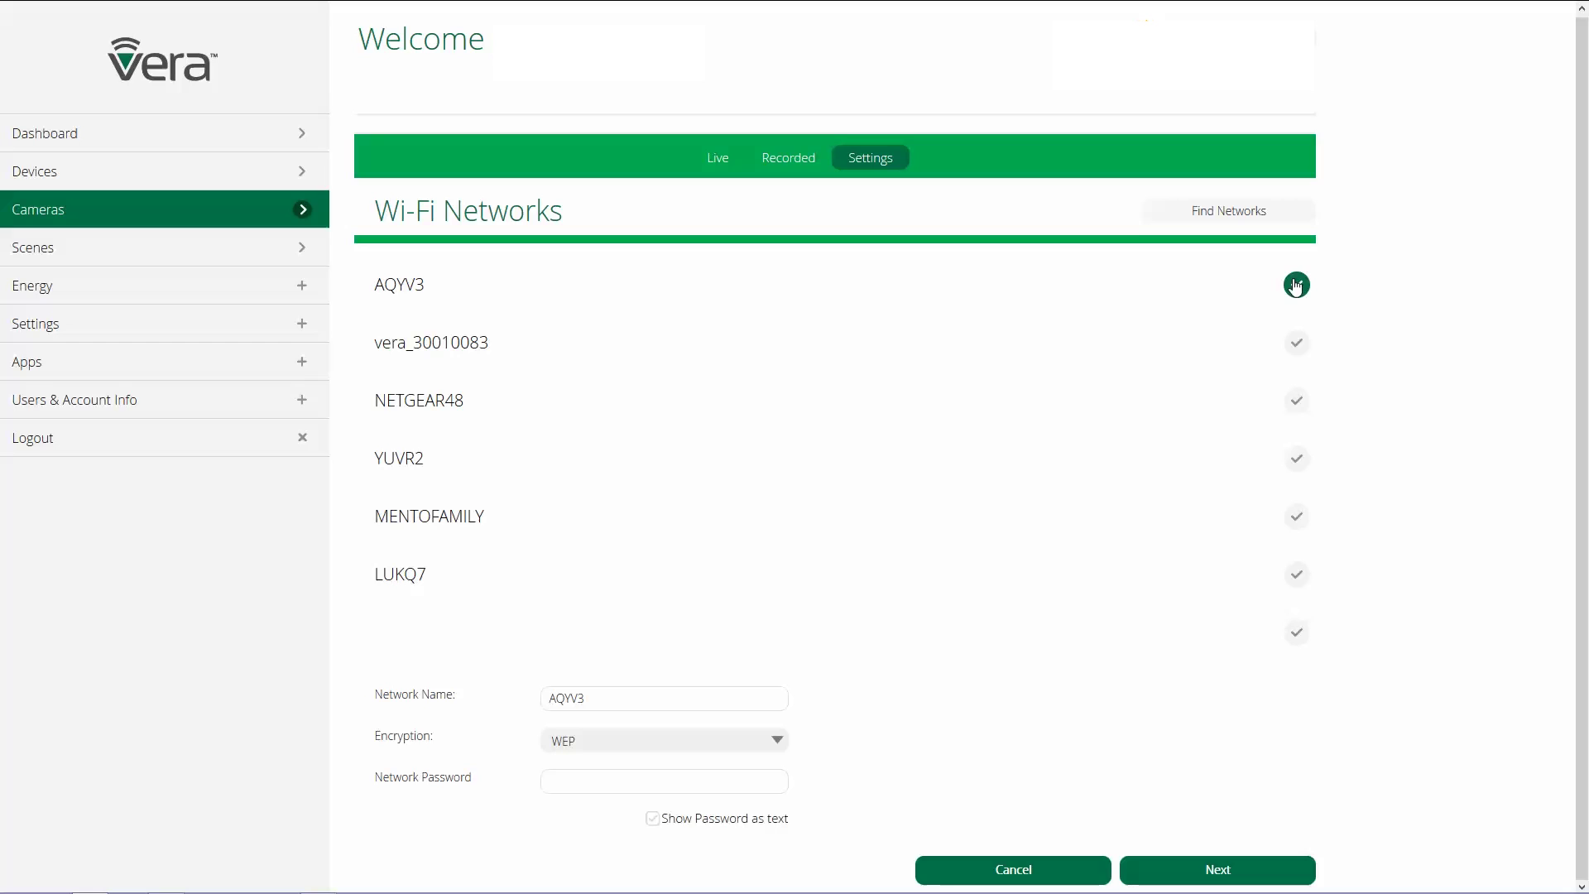
{"action": "left_click", "coordinate": [648, 776]}
{"action": "type", "text": "•••••••••••••••"}
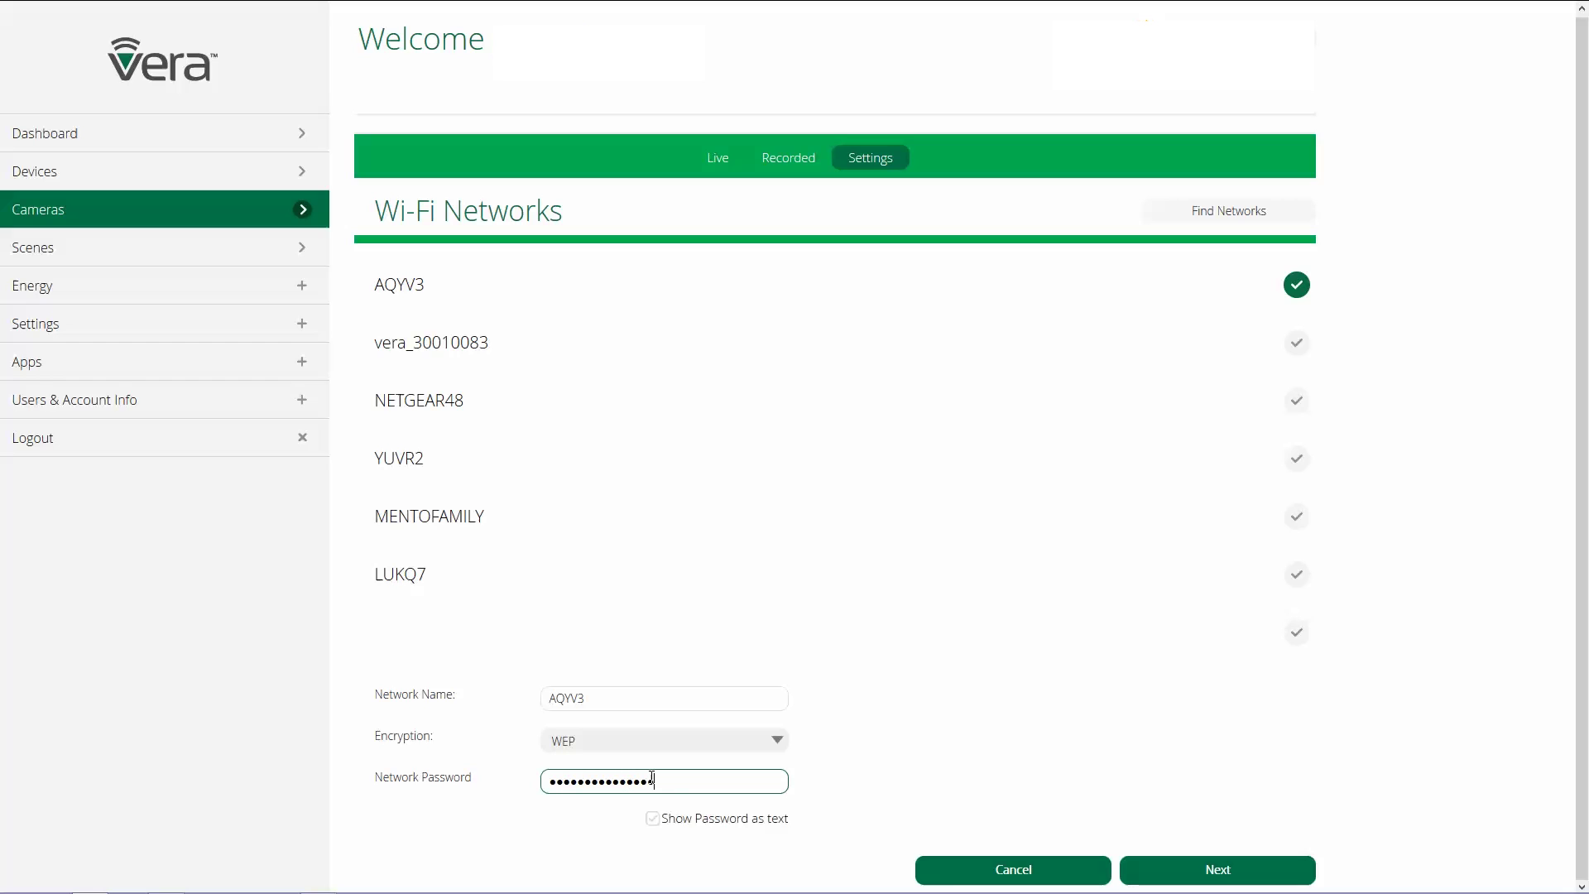
{"action": "left_click", "coordinate": [1195, 869]}
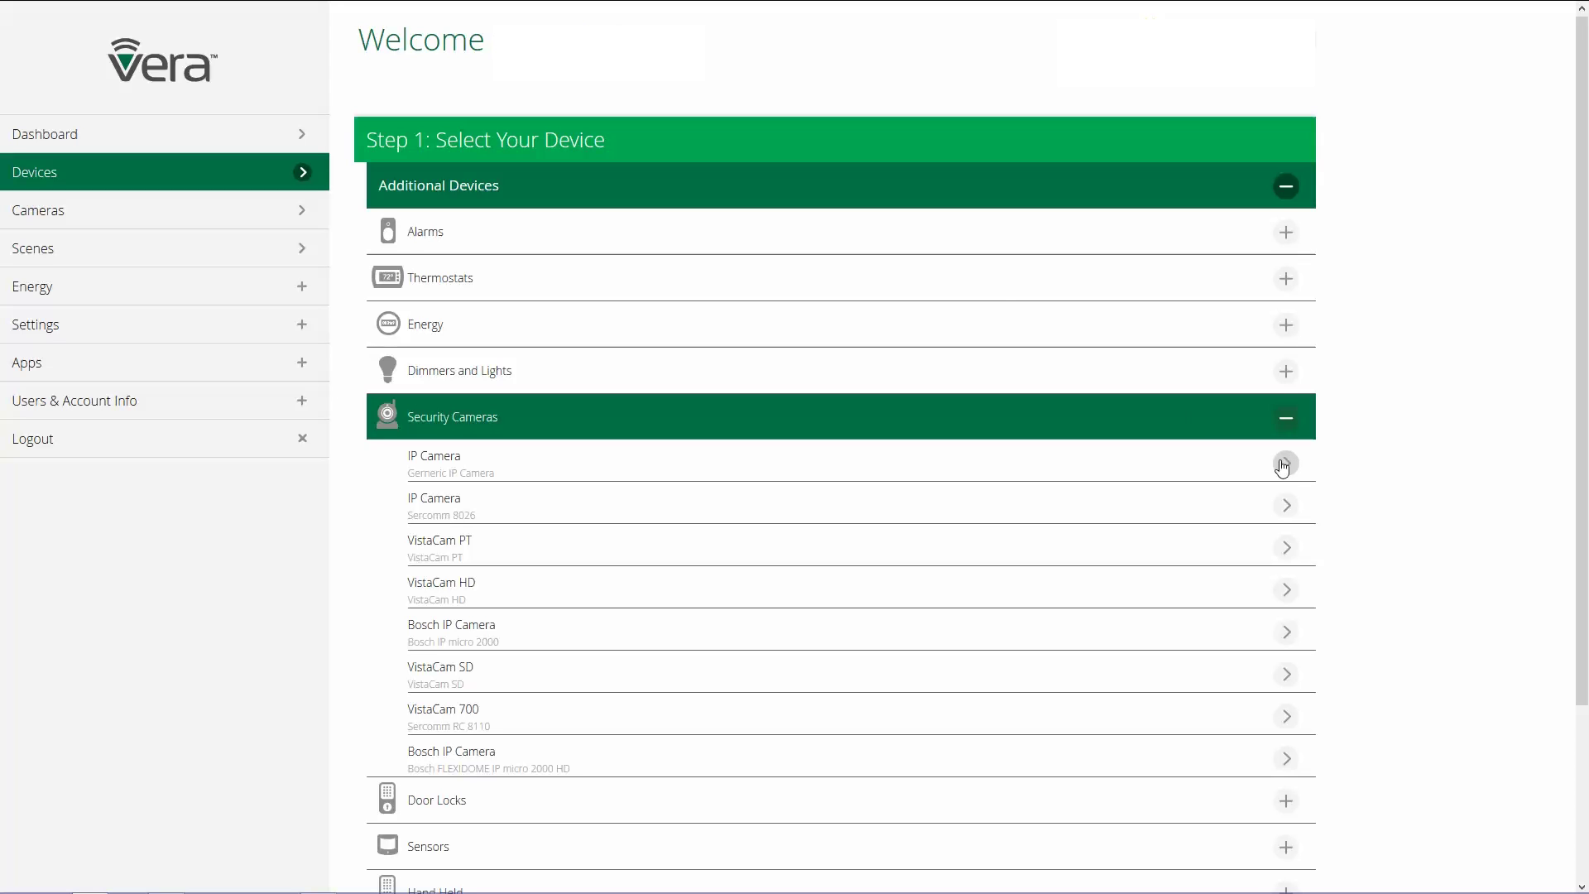
- Leave the open wizard for the camera list and begin adding another camera
{"action": "left_click", "coordinate": [298, 212]}
{"action": "left_click", "coordinate": [989, 172]}
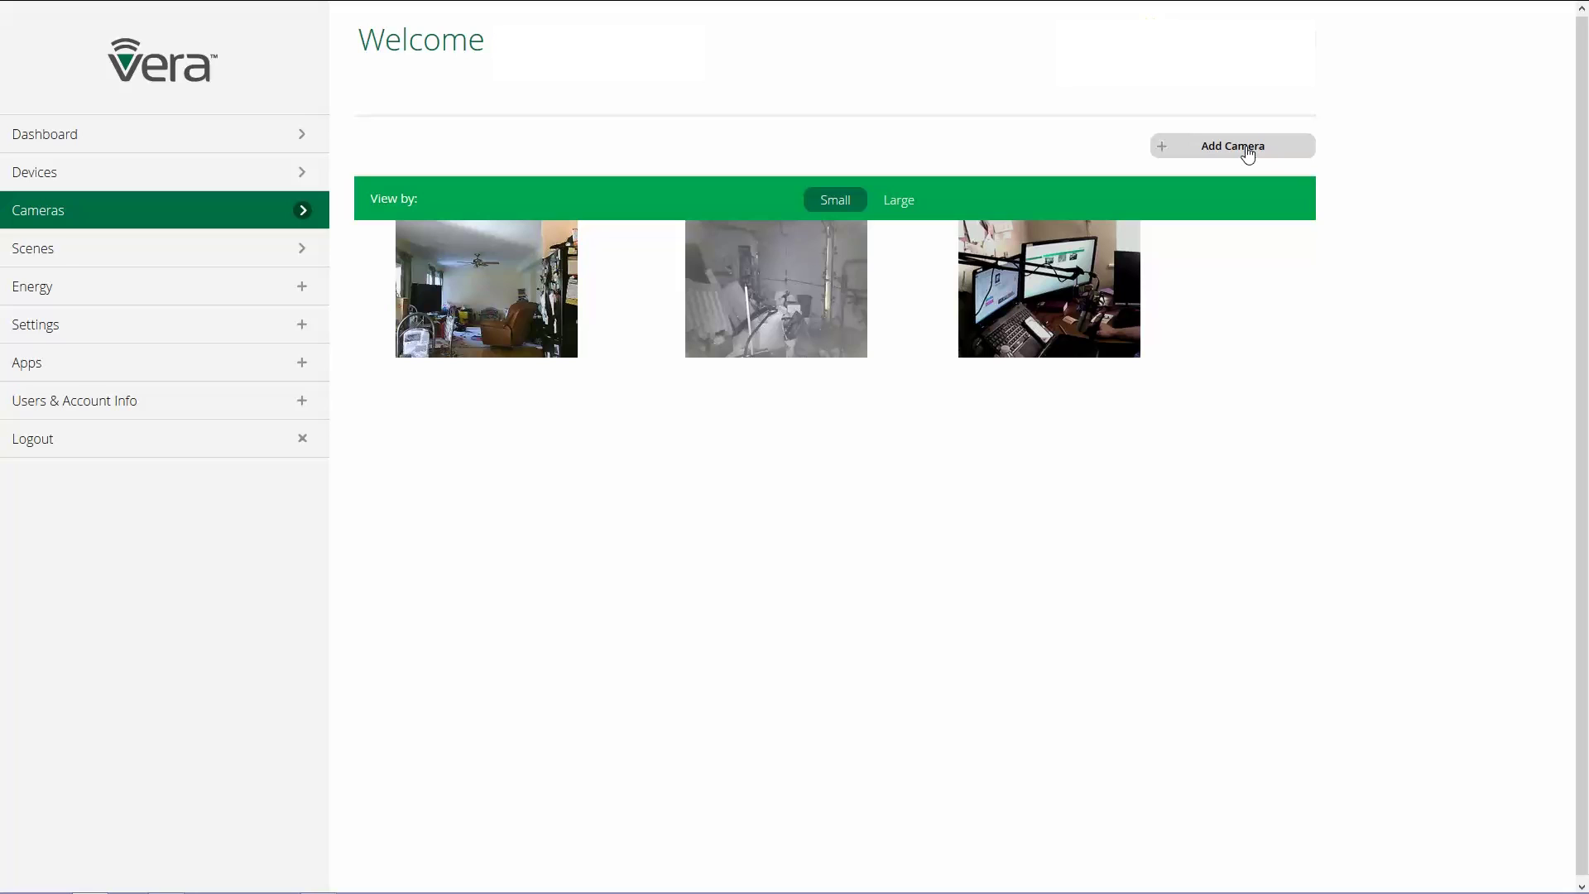
{"action": "left_click", "coordinate": [1247, 155]}
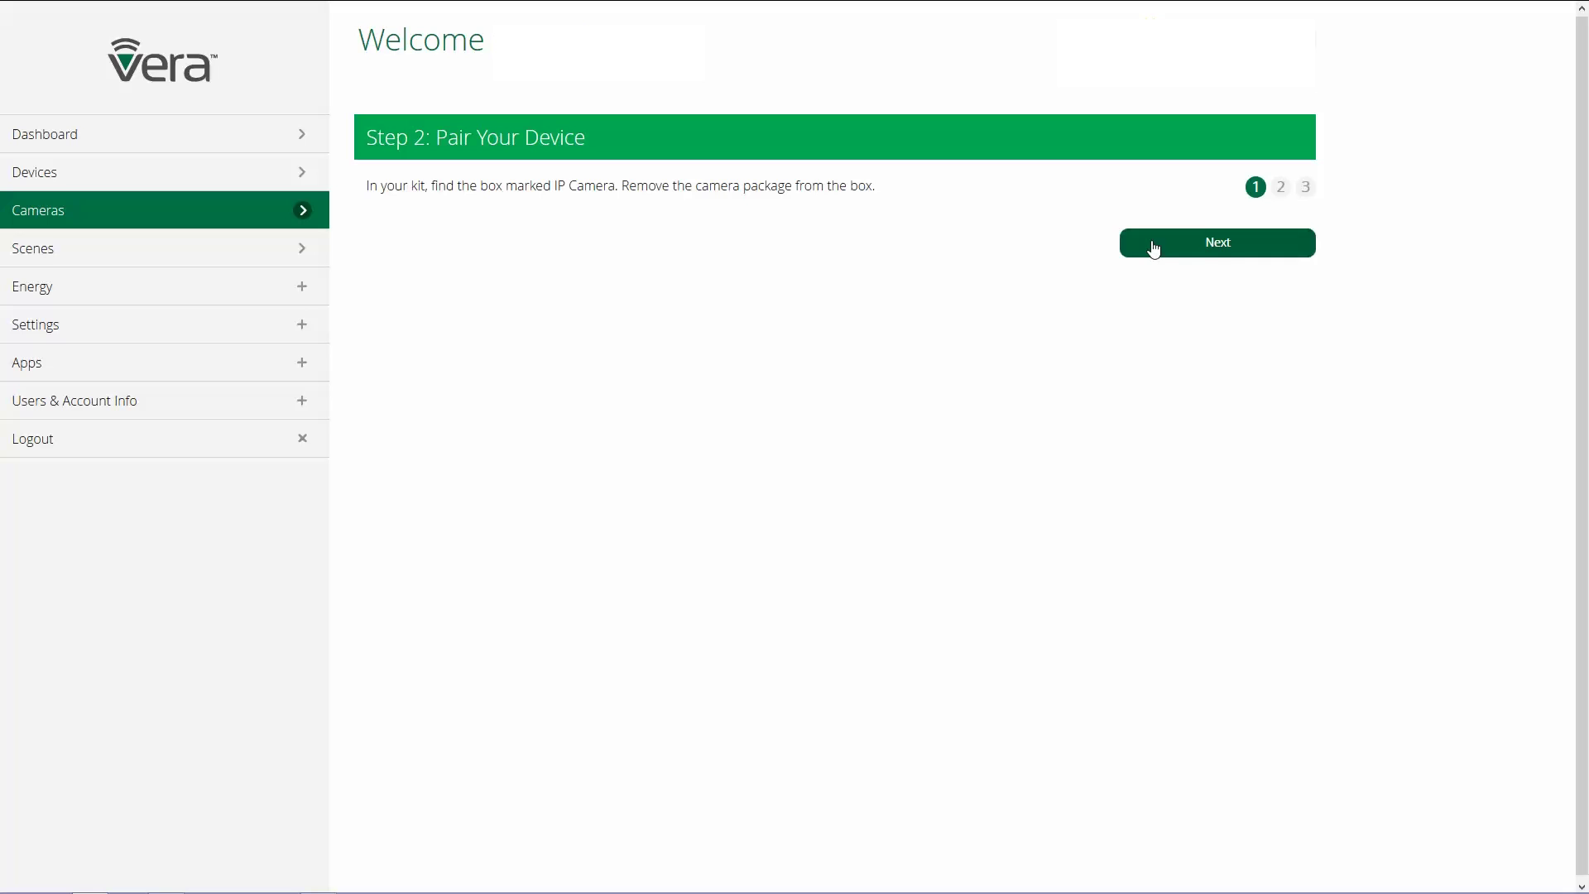
- Advance through the three pairing instructions until the IP camera is detected
{"action": "left_click", "coordinate": [1226, 246]}
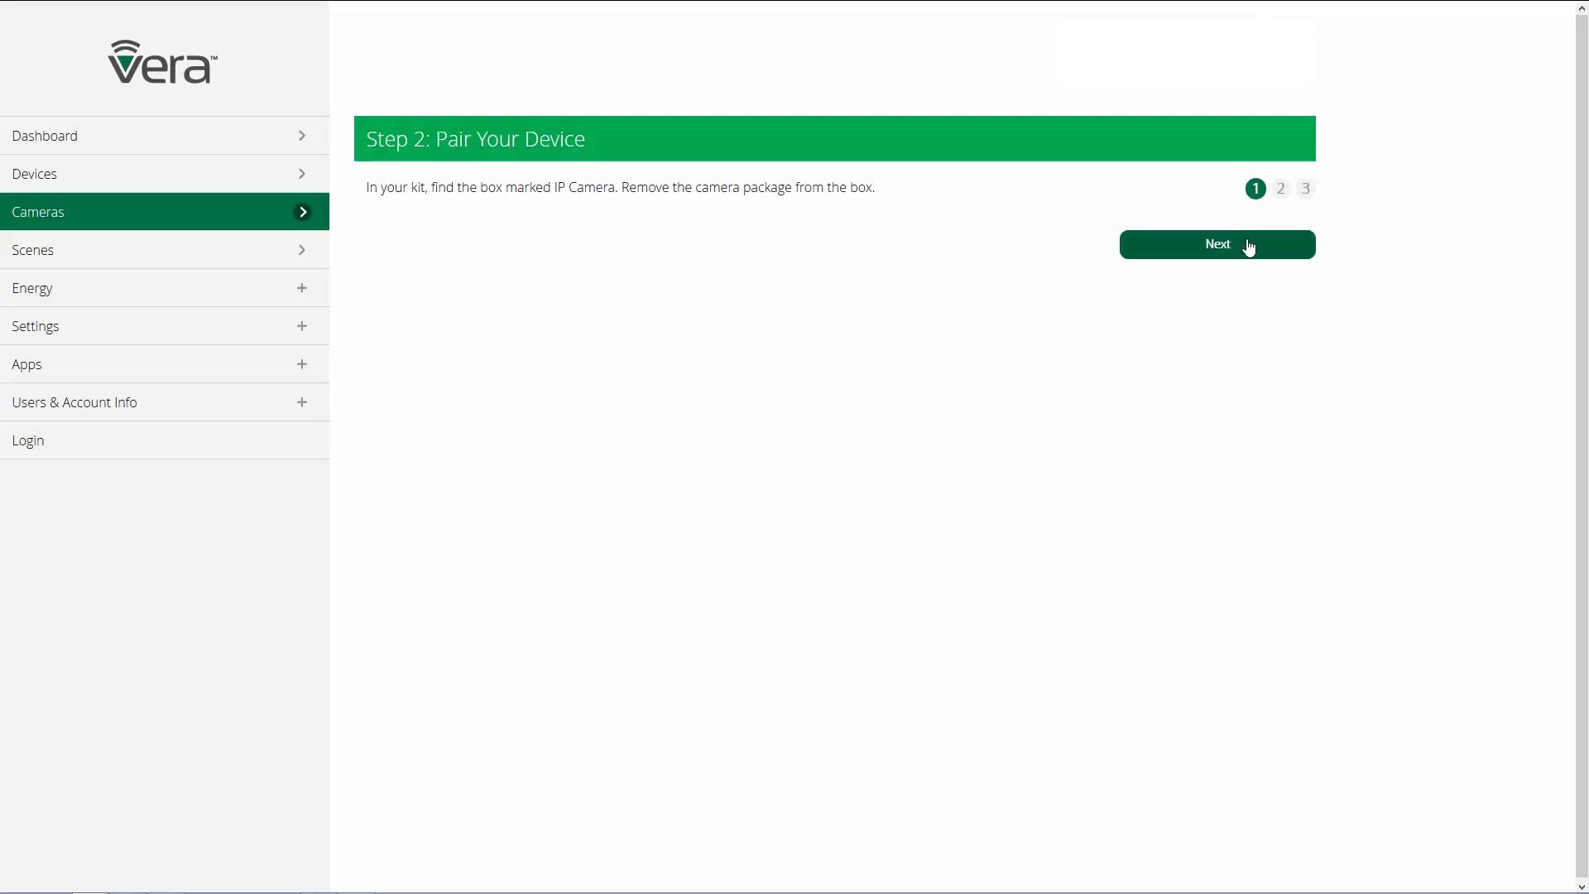
{"action": "left_click", "coordinate": [1249, 247]}
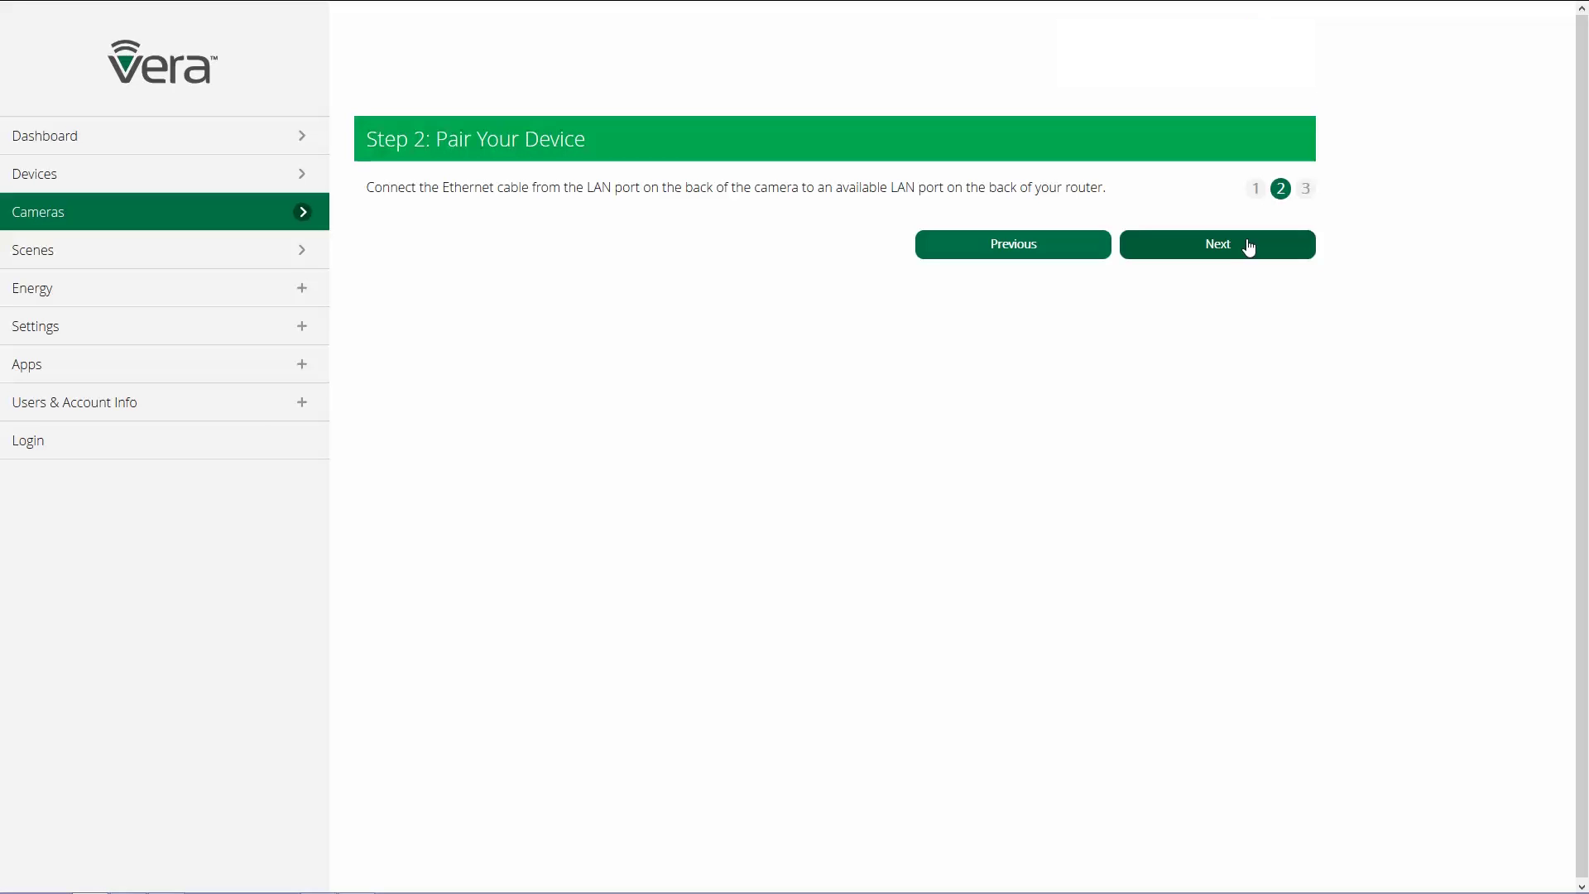
{"action": "left_click", "coordinate": [1249, 247]}
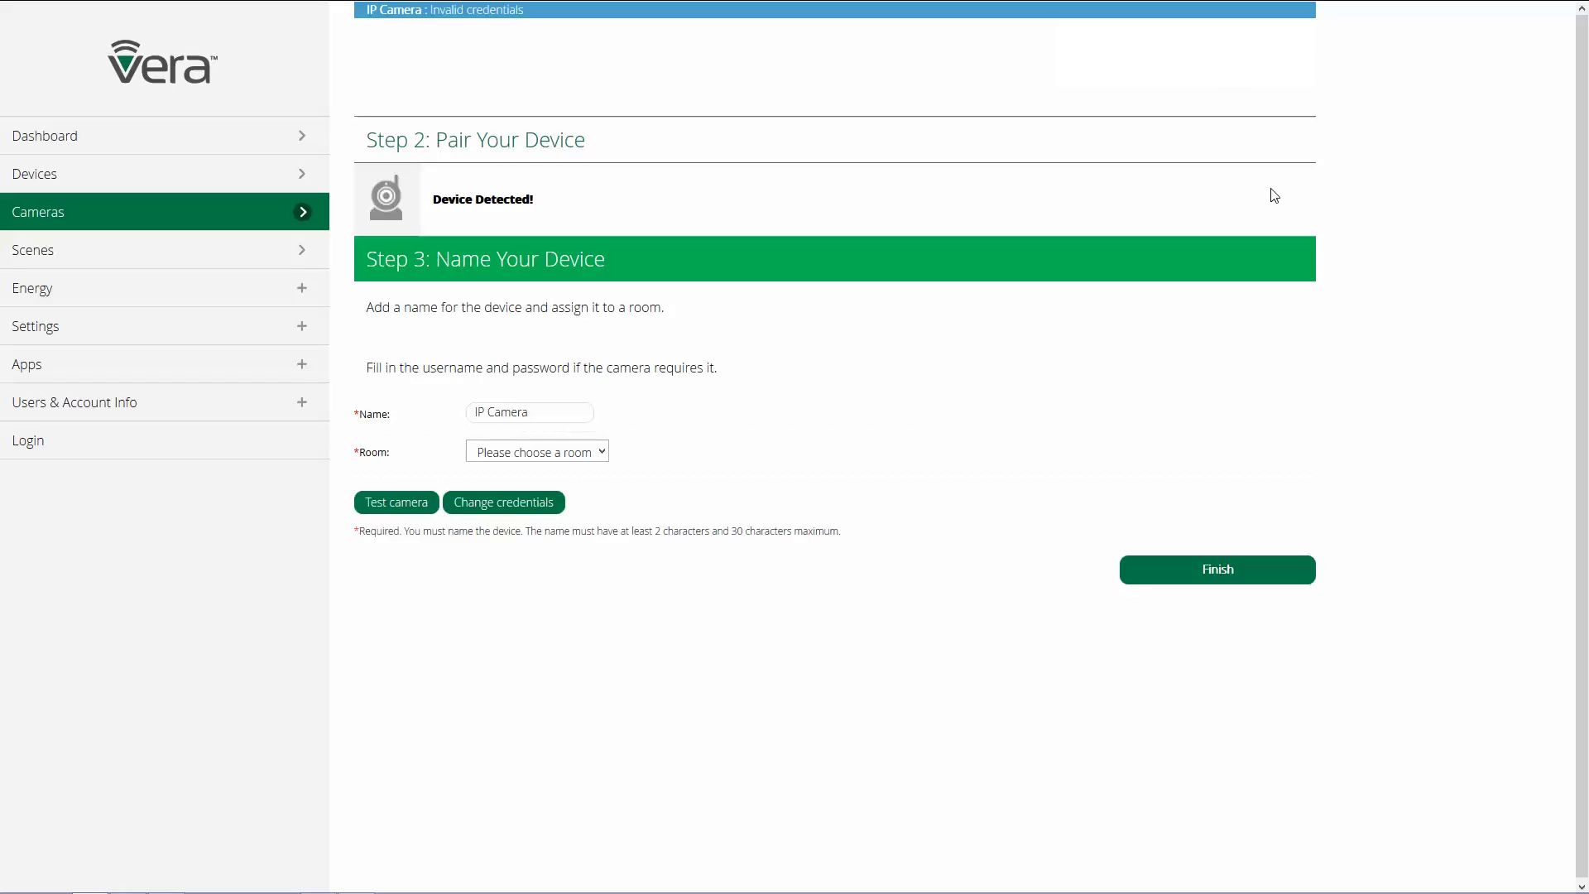
- Name the detected camera 'Front Door Cam', keep Room as Foyer, and finish
{"action": "left_click", "coordinate": [580, 413]}
{"action": "type", "text": "Fro"}
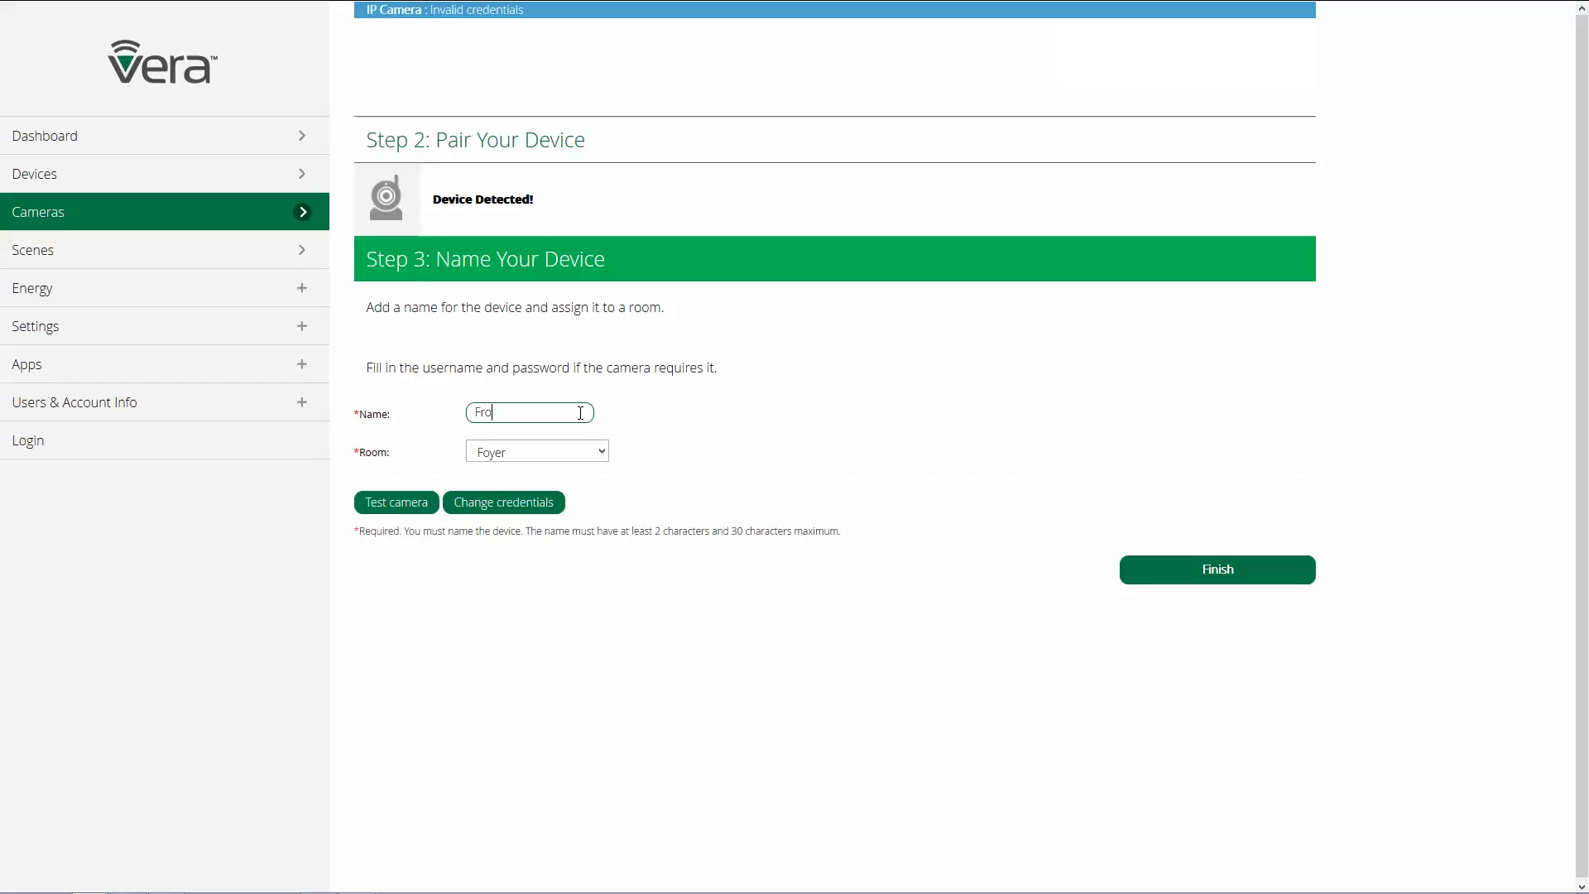
{"action": "type", "text": "nt Door Cam"}
{"action": "left_click", "coordinate": [1168, 575]}
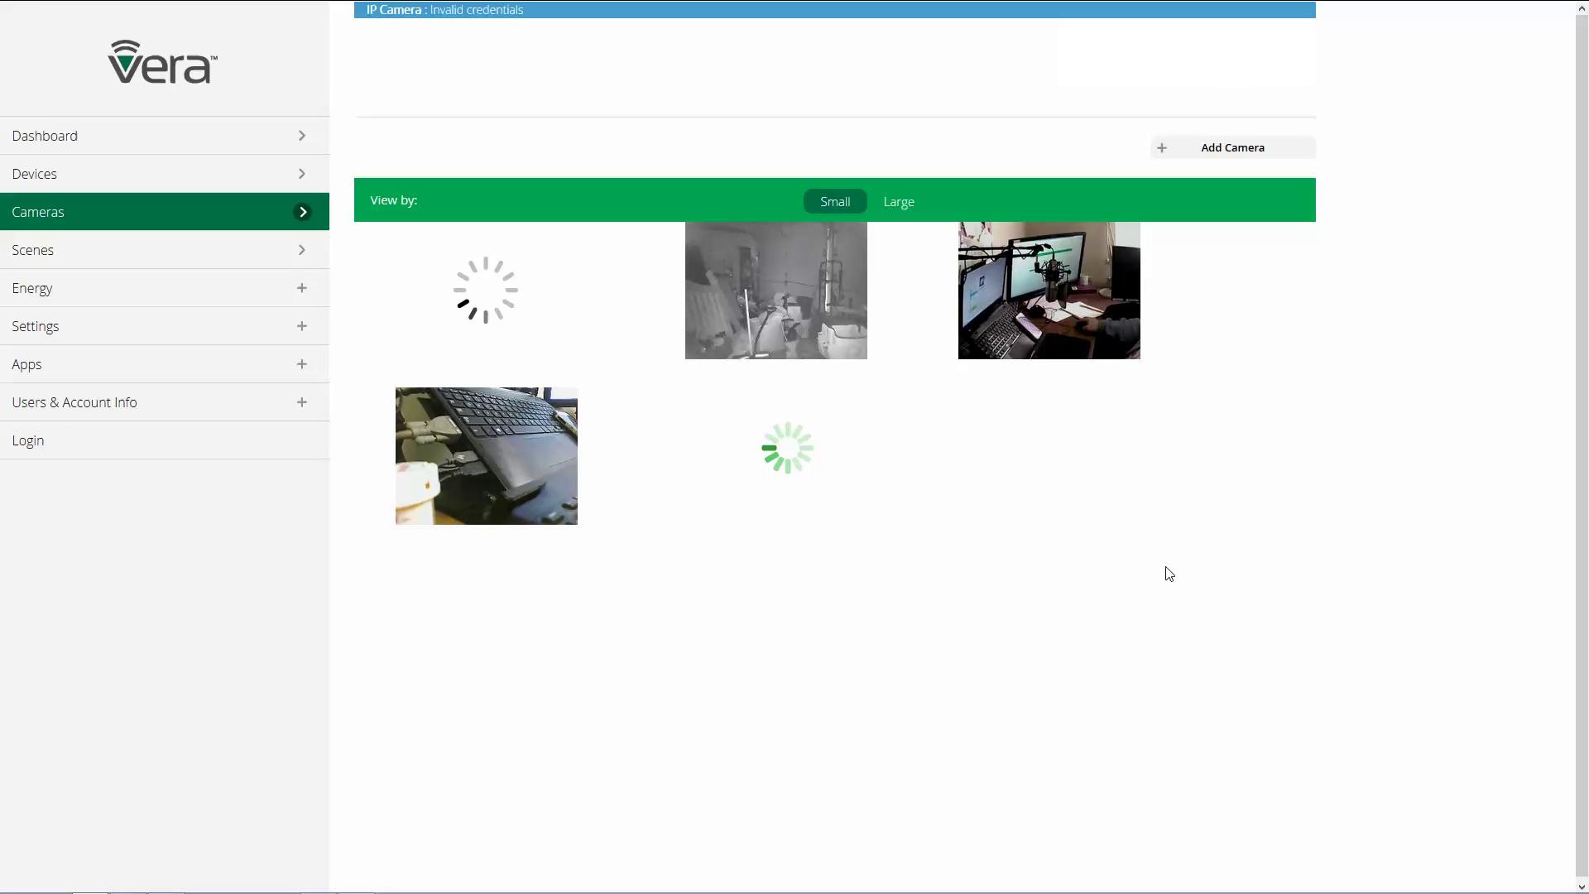
{"action": "left_click", "coordinate": [533, 451]}
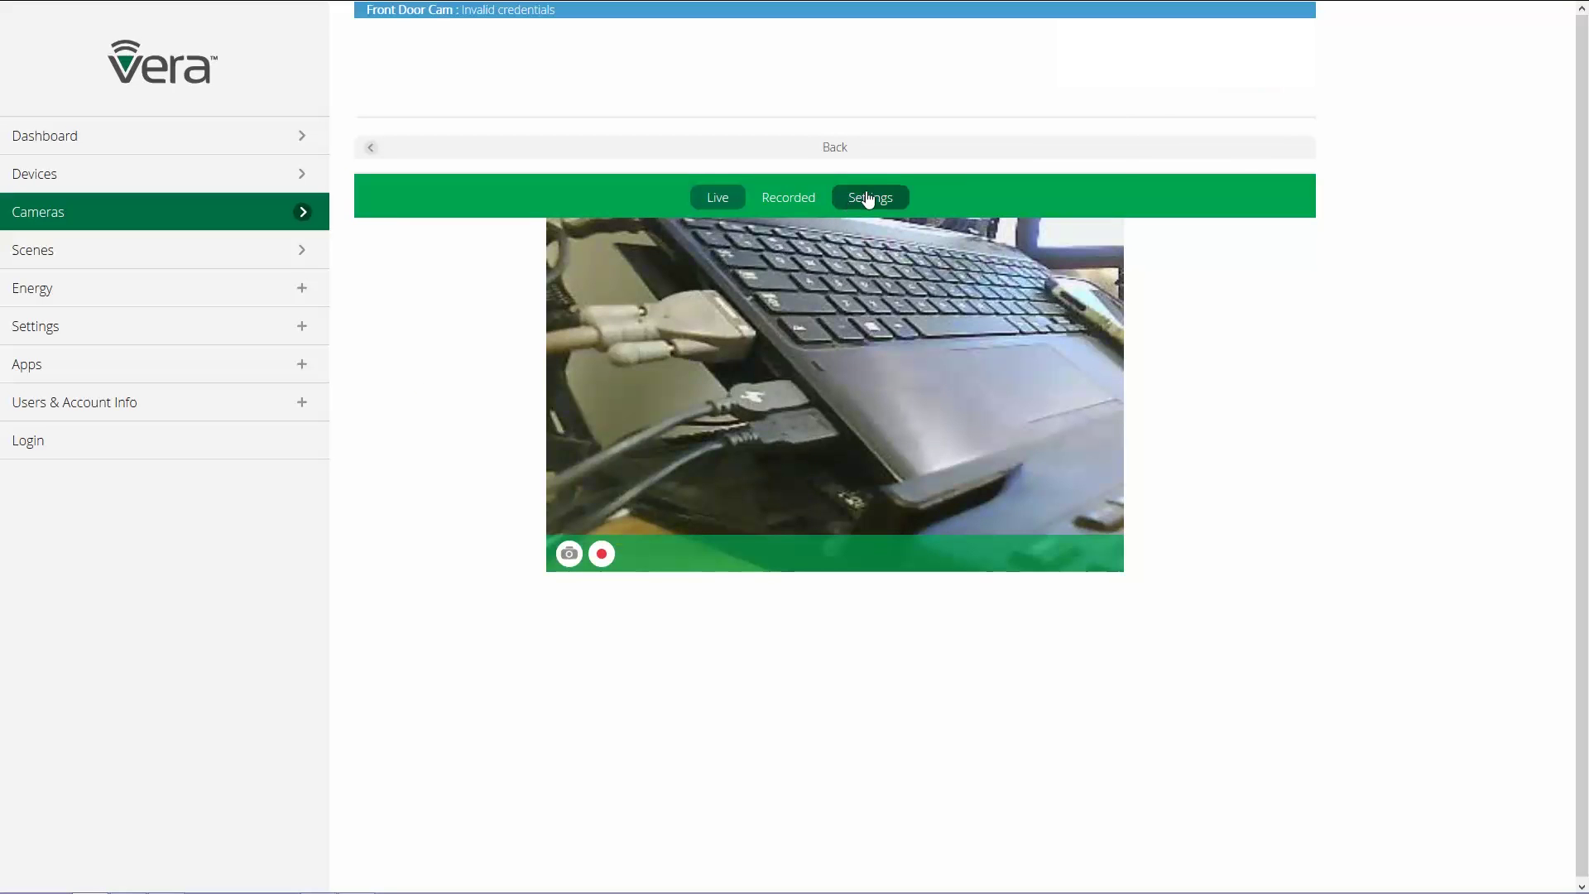
{"action": "left_click", "coordinate": [867, 199]}
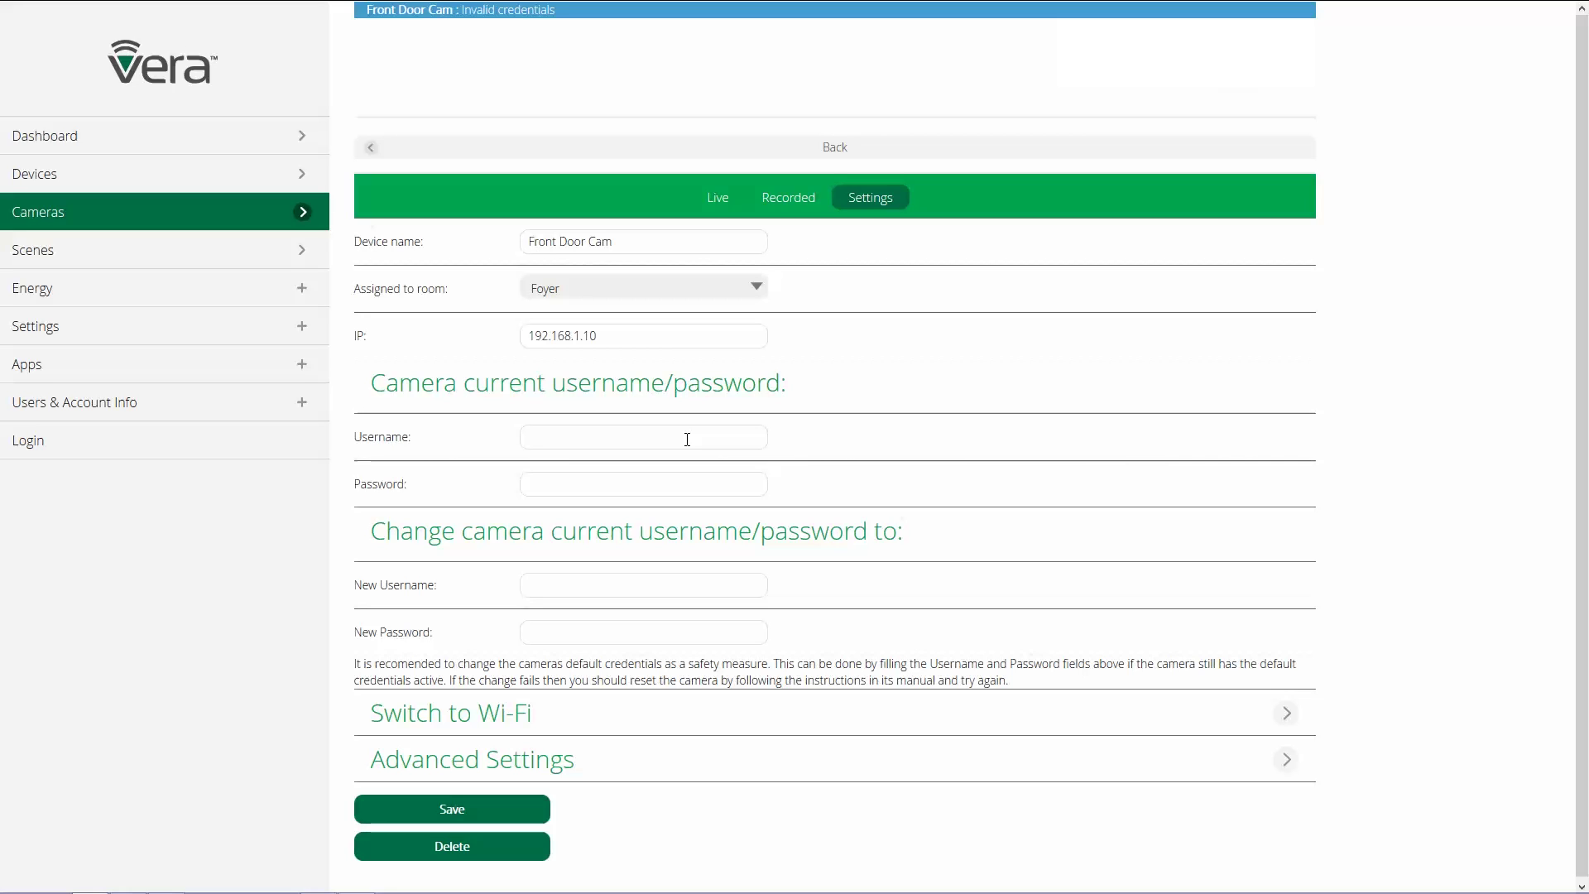
{"action": "left_click", "coordinate": [629, 432]}
{"action": "left_click", "coordinate": [624, 495]}
{"action": "left_click", "coordinate": [610, 586]}
{"action": "left_click", "coordinate": [604, 633]}
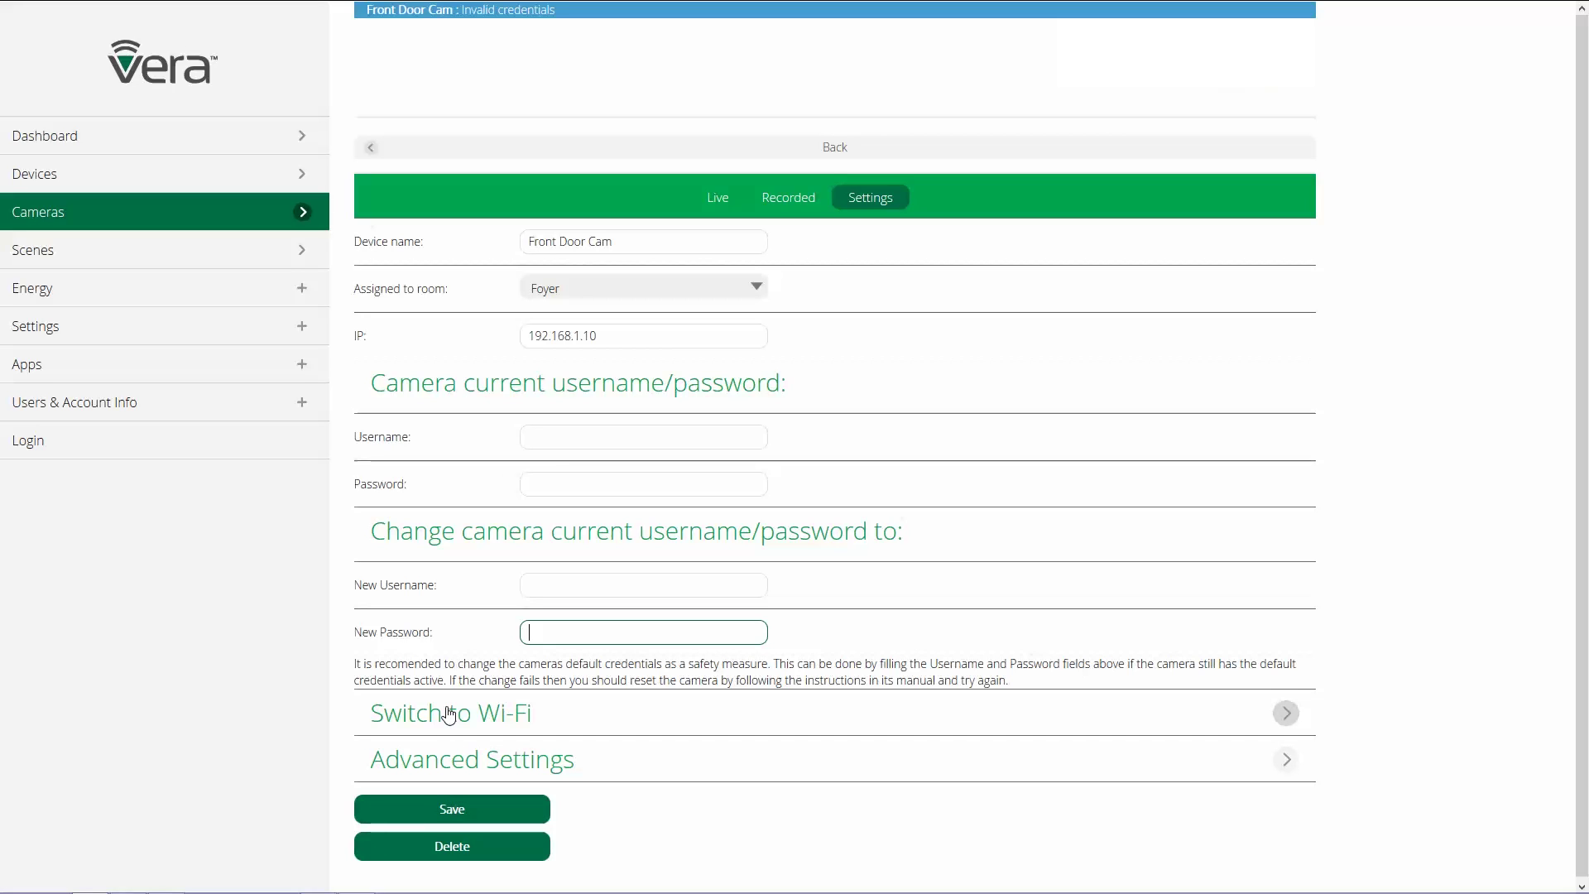
{"action": "left_click", "coordinate": [164, 217]}
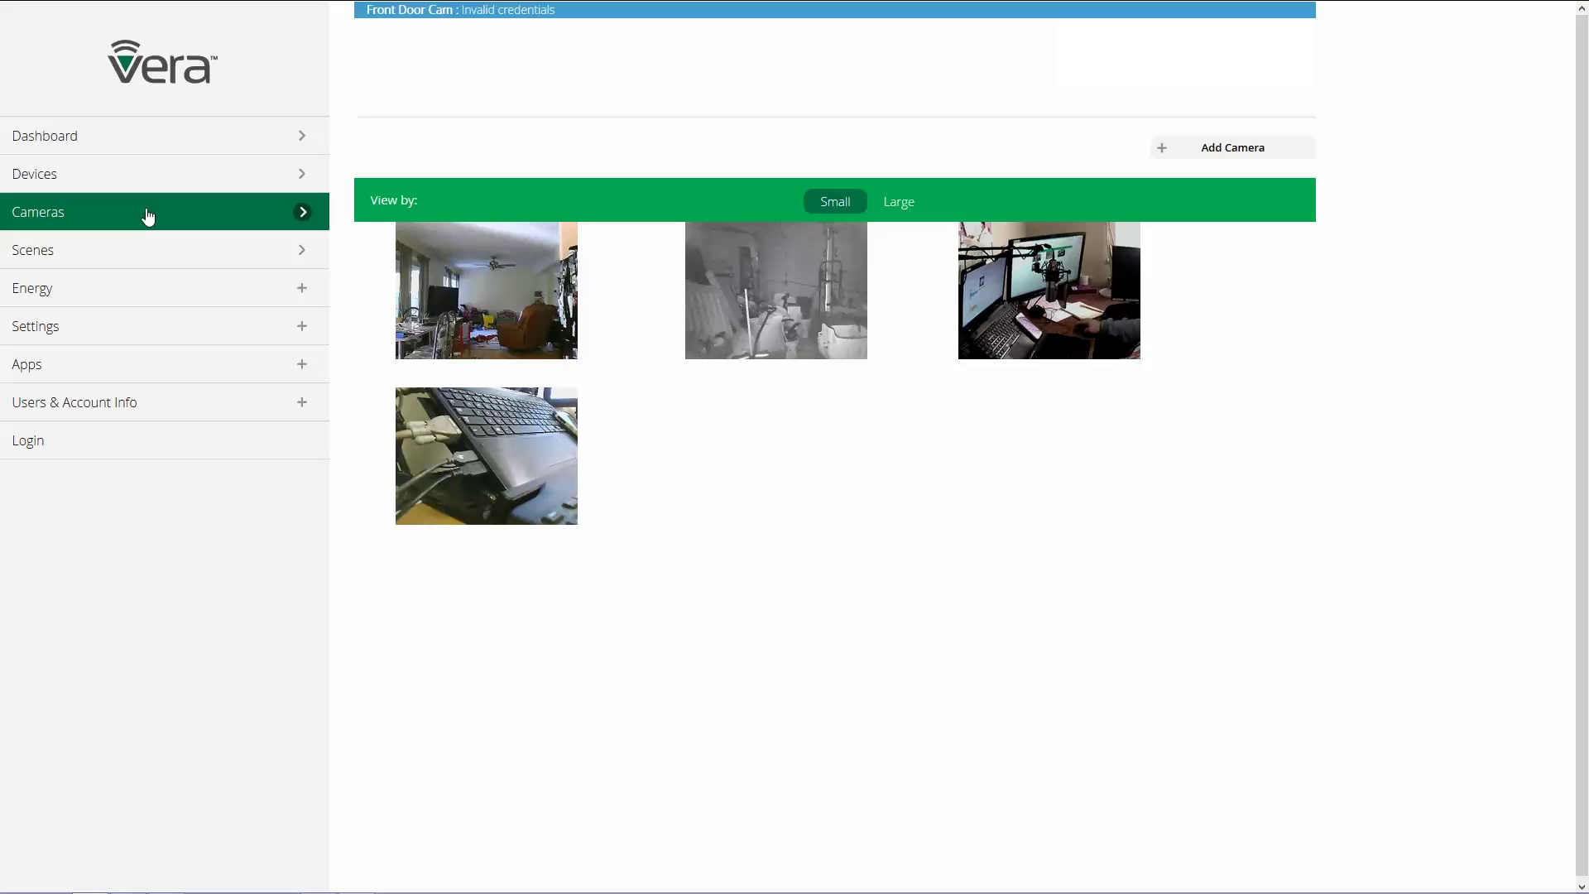
- Add another camera, skip both pairing instructions, and choose manual (advanced) installation
{"action": "left_click", "coordinate": [1249, 158]}
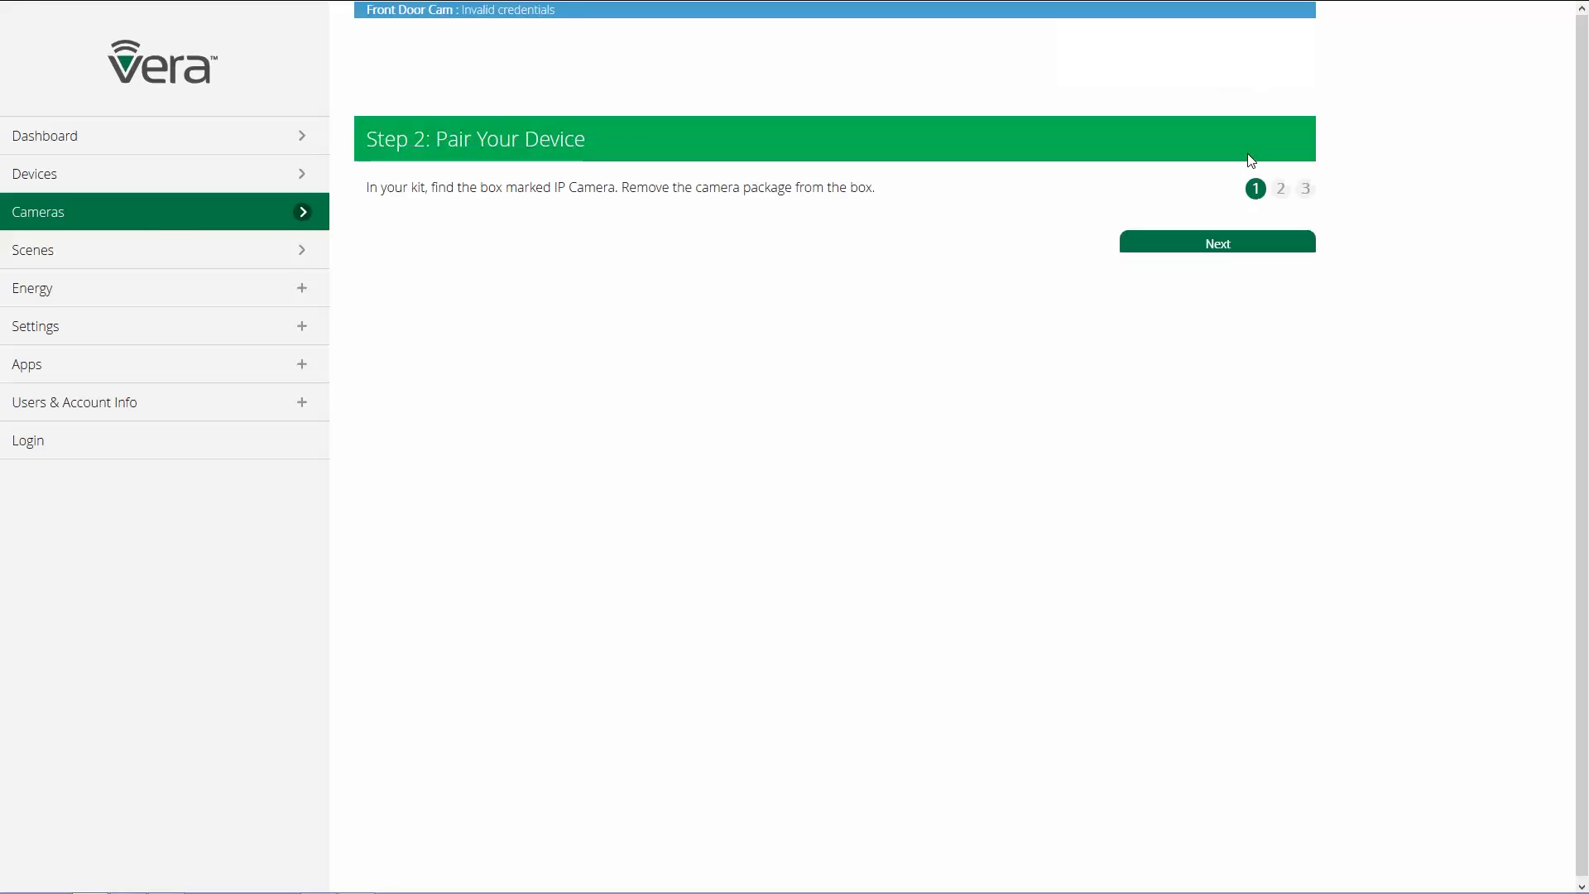
{"action": "left_click", "coordinate": [1225, 250]}
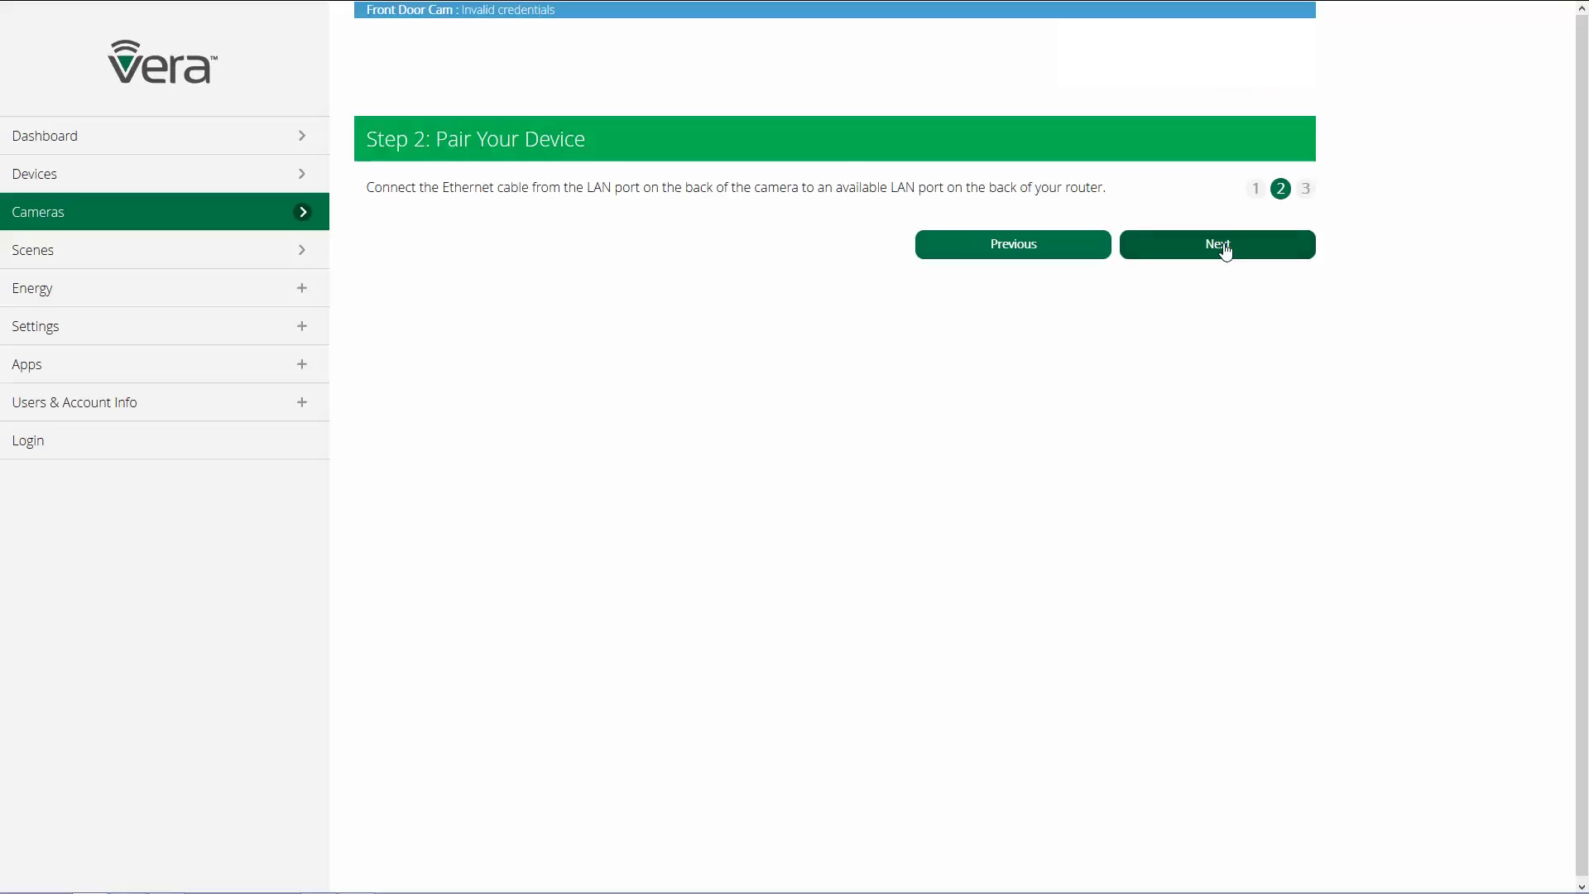
{"action": "left_click", "coordinate": [1225, 250]}
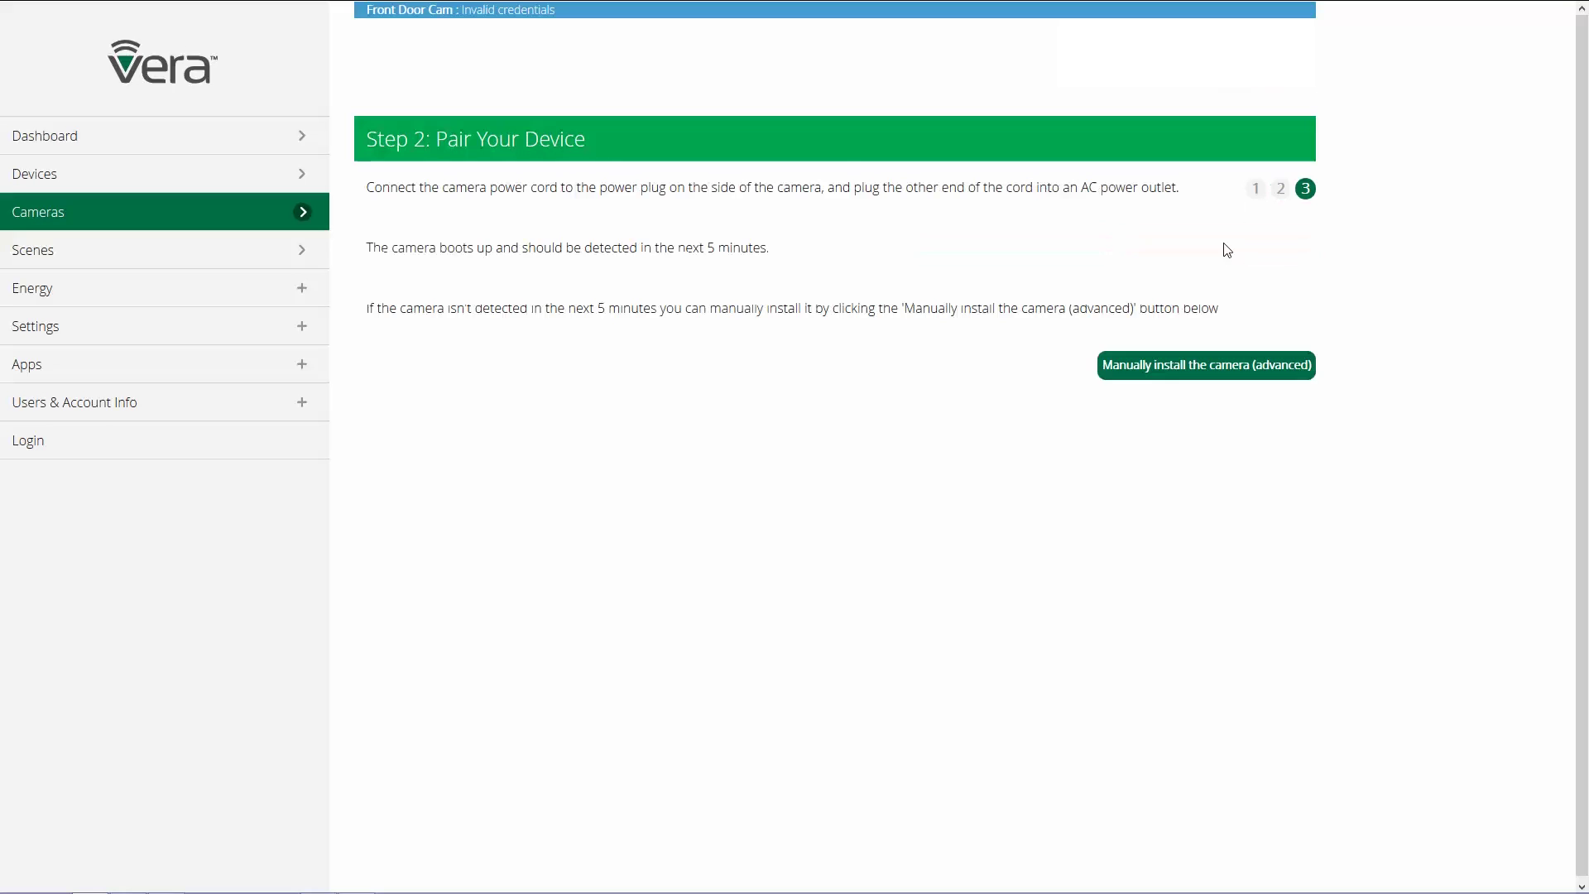
{"action": "left_click", "coordinate": [1169, 408]}
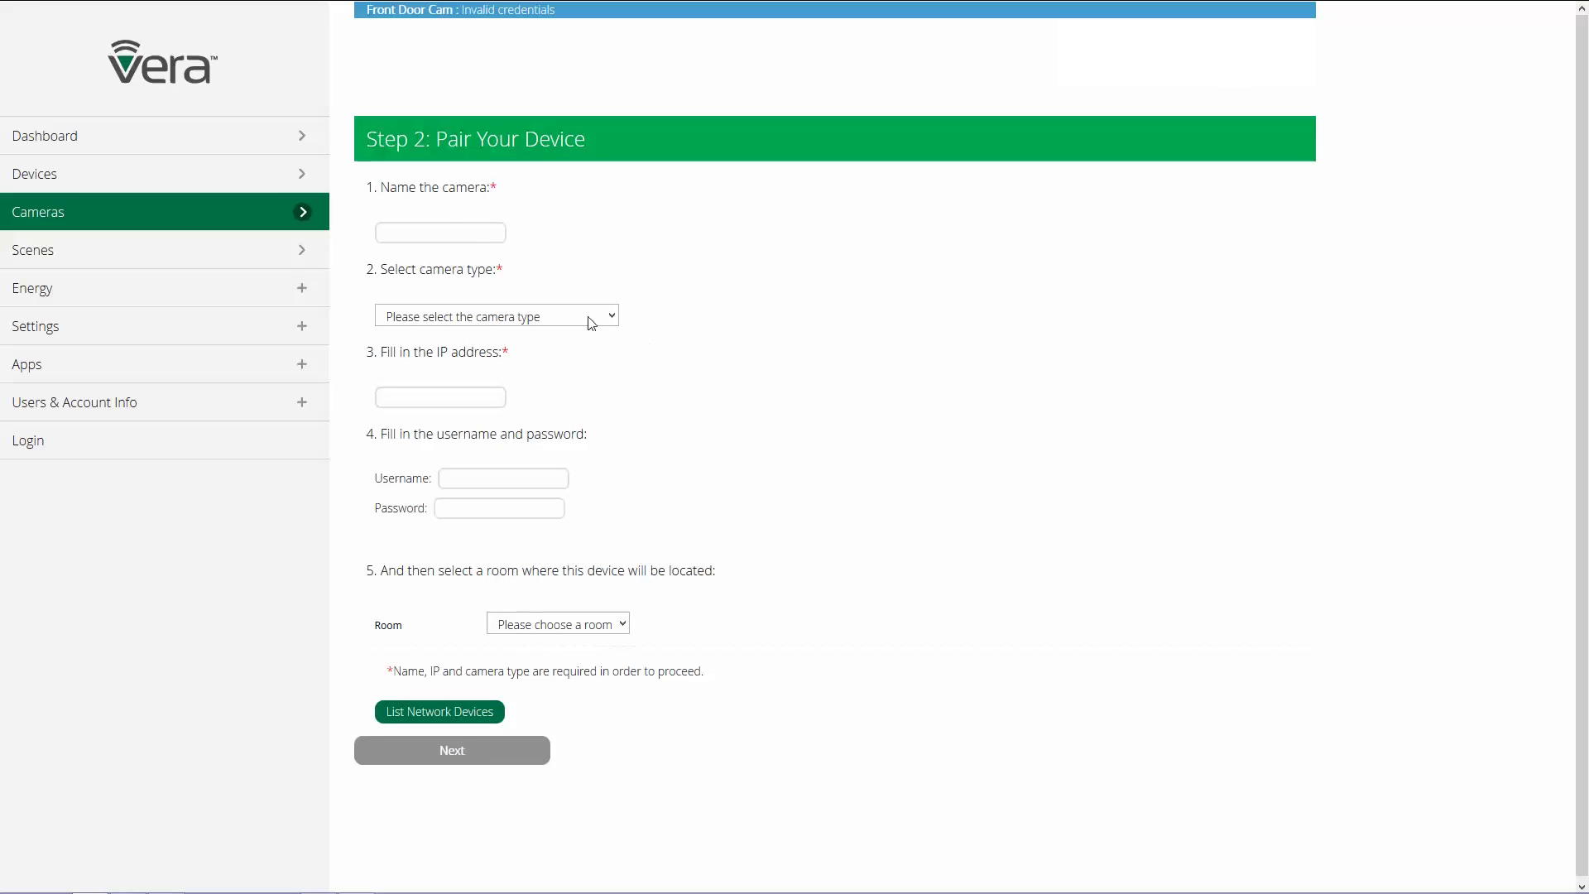
{"action": "left_click", "coordinate": [444, 229]}
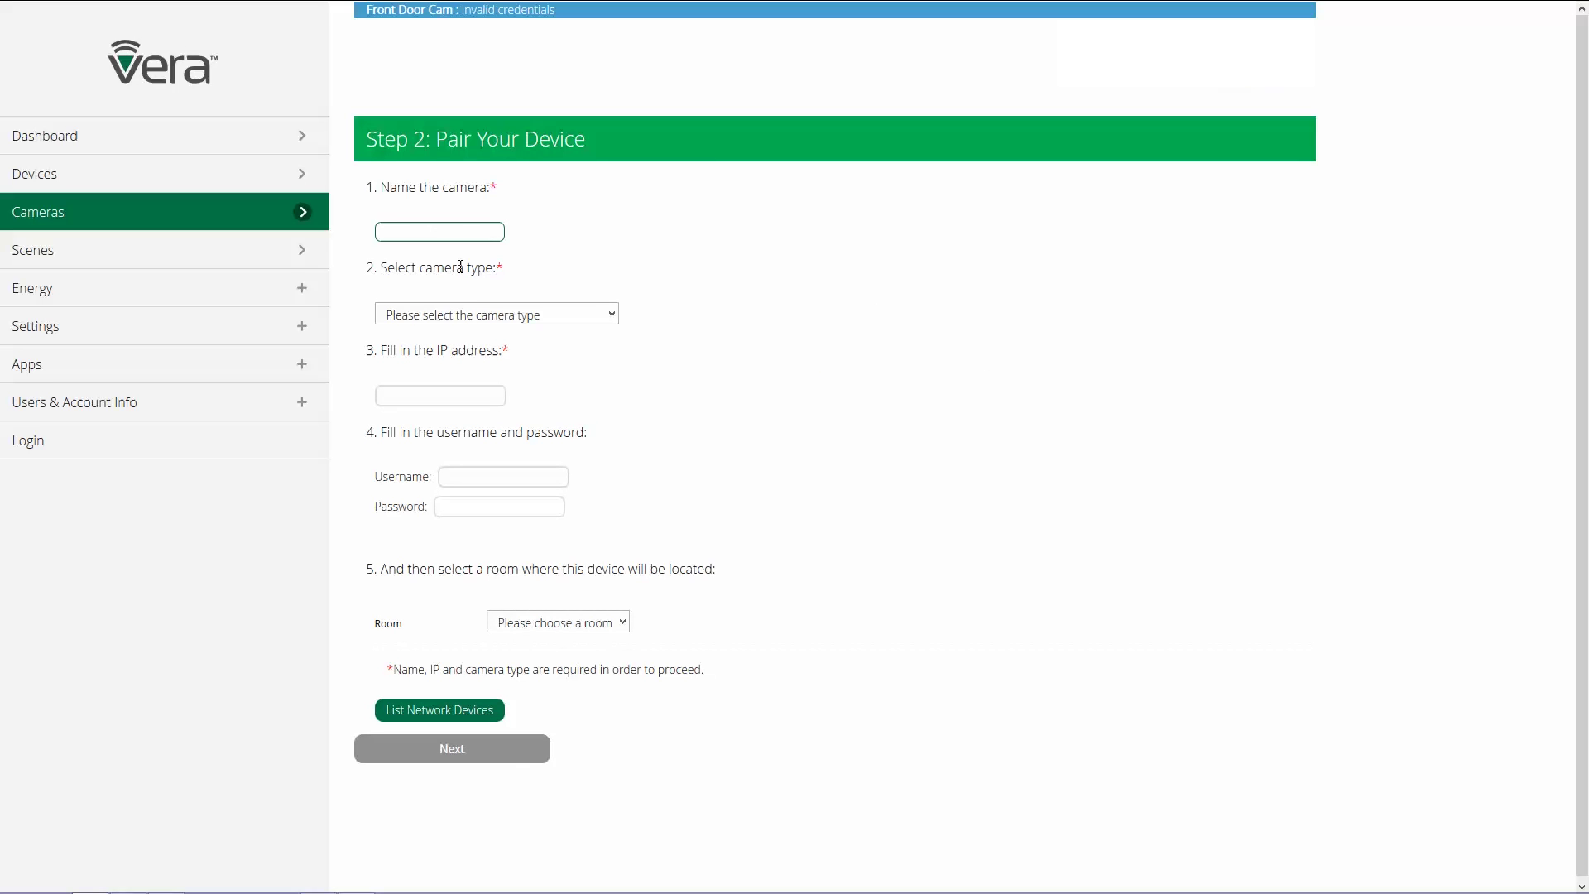
- Make the camera type Other IP camera and scan the network for devices
{"action": "left_click", "coordinate": [471, 315]}
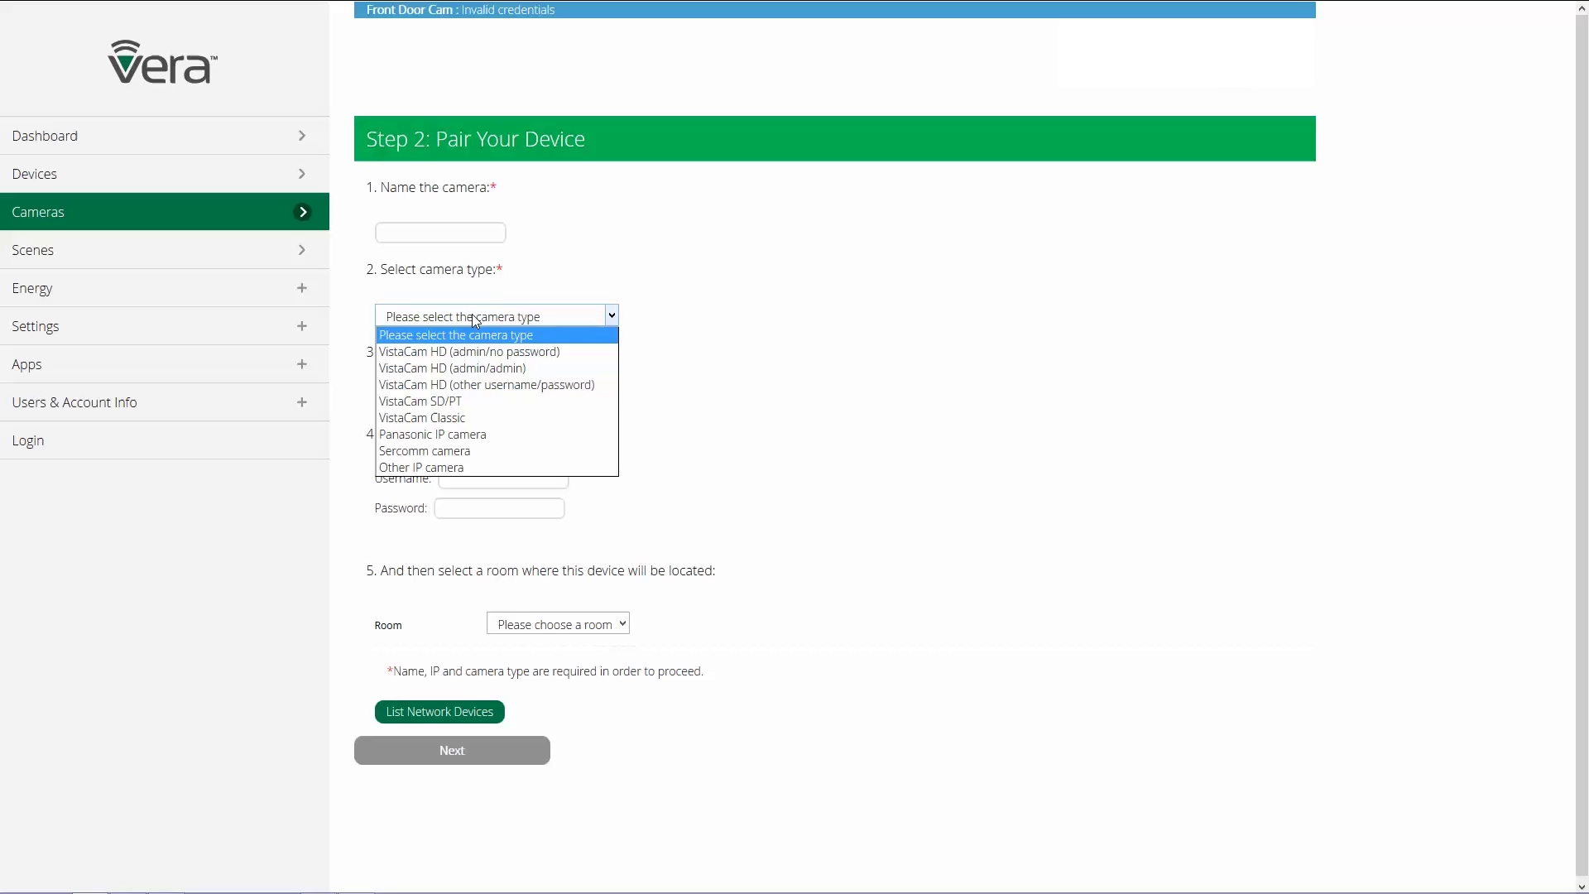
{"action": "left_click", "coordinate": [474, 469]}
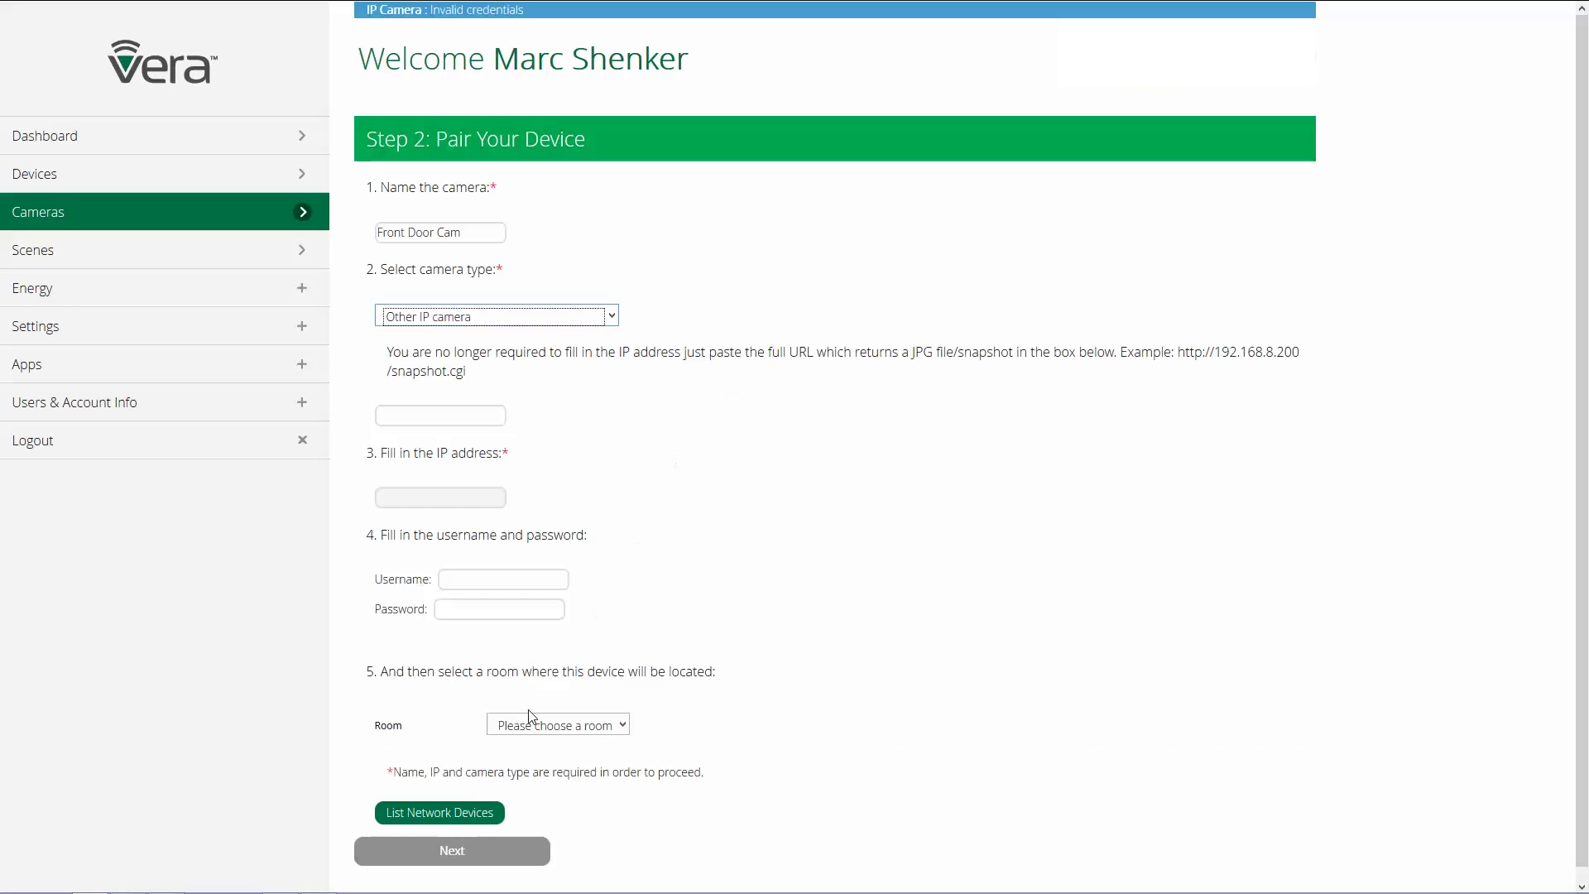
{"action": "left_click", "coordinate": [466, 813]}
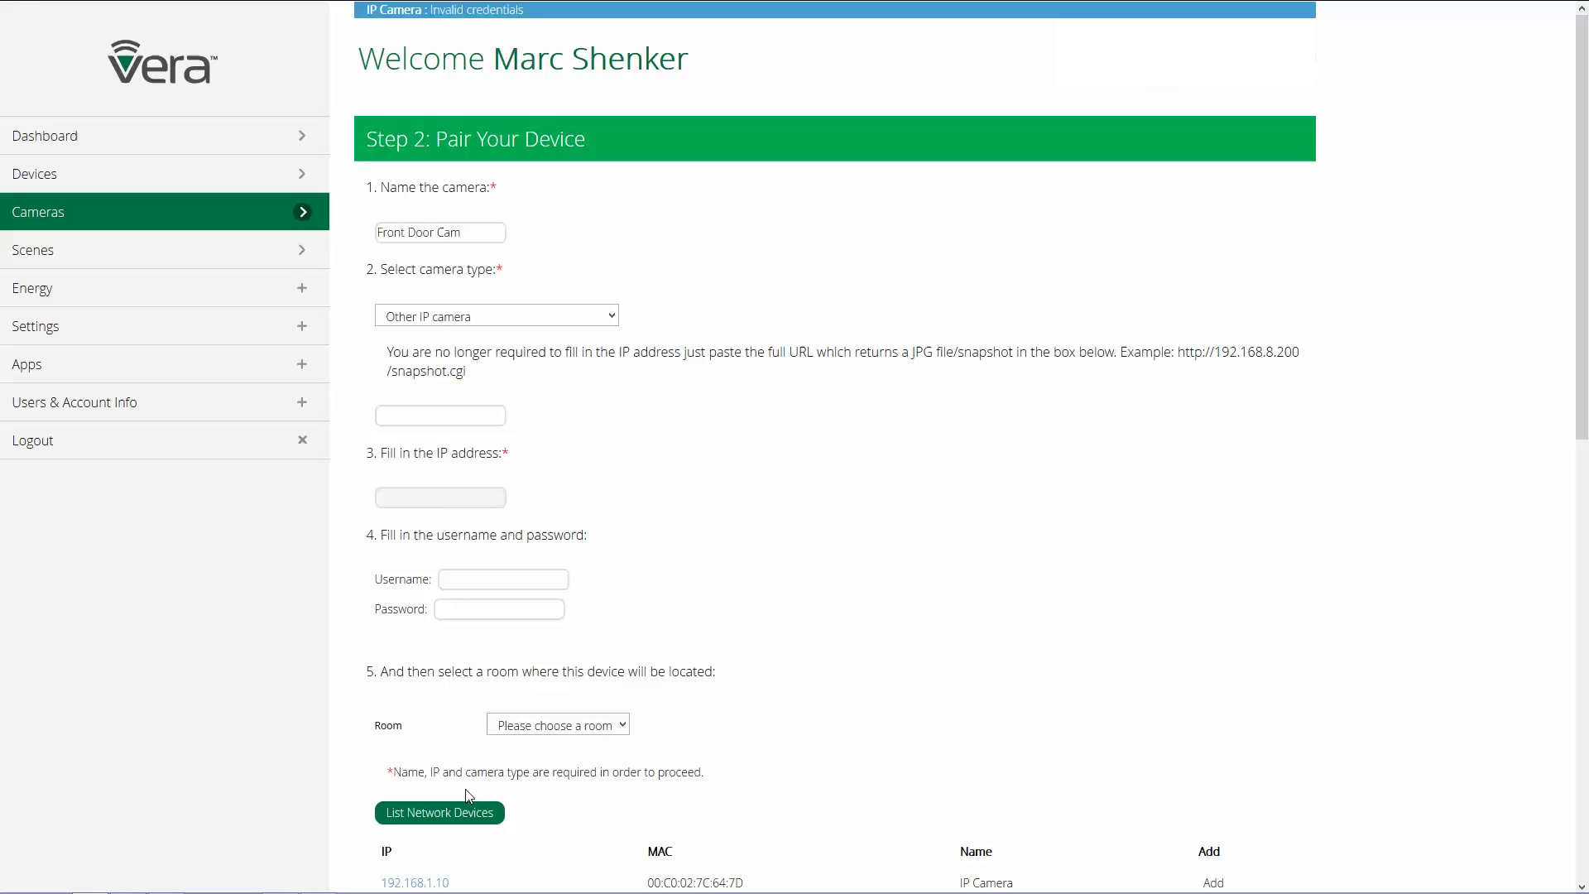
{"action": "scroll", "coordinate": [465, 787], "scroll_direction": "down", "scroll_amount": 1}
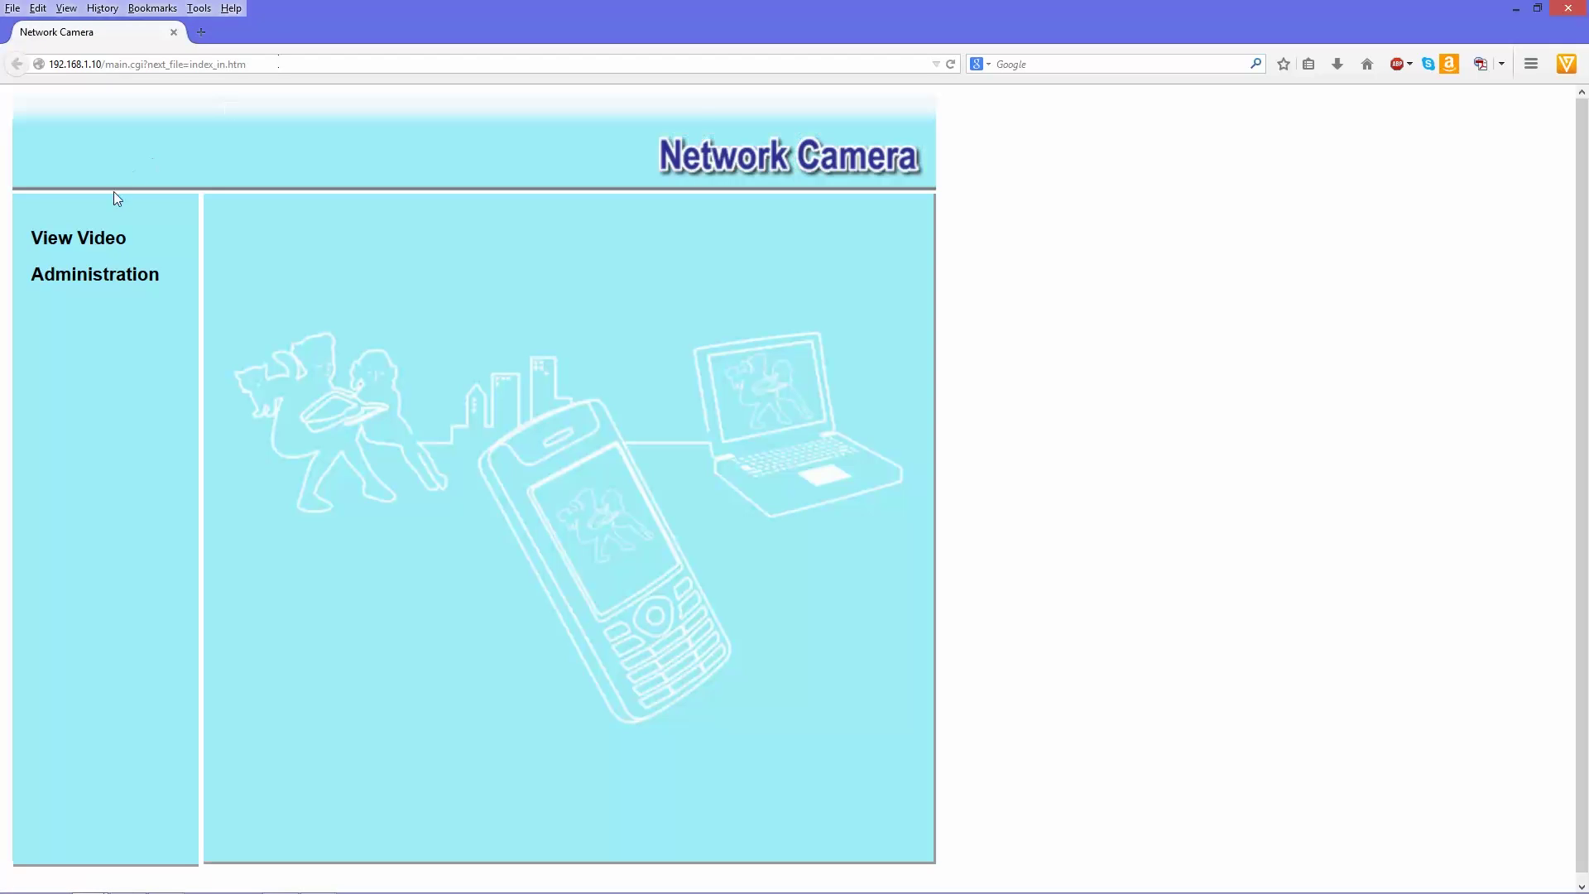
- Show the camera's live video and open the options menu for its video image
{"action": "left_click", "coordinate": [82, 245]}
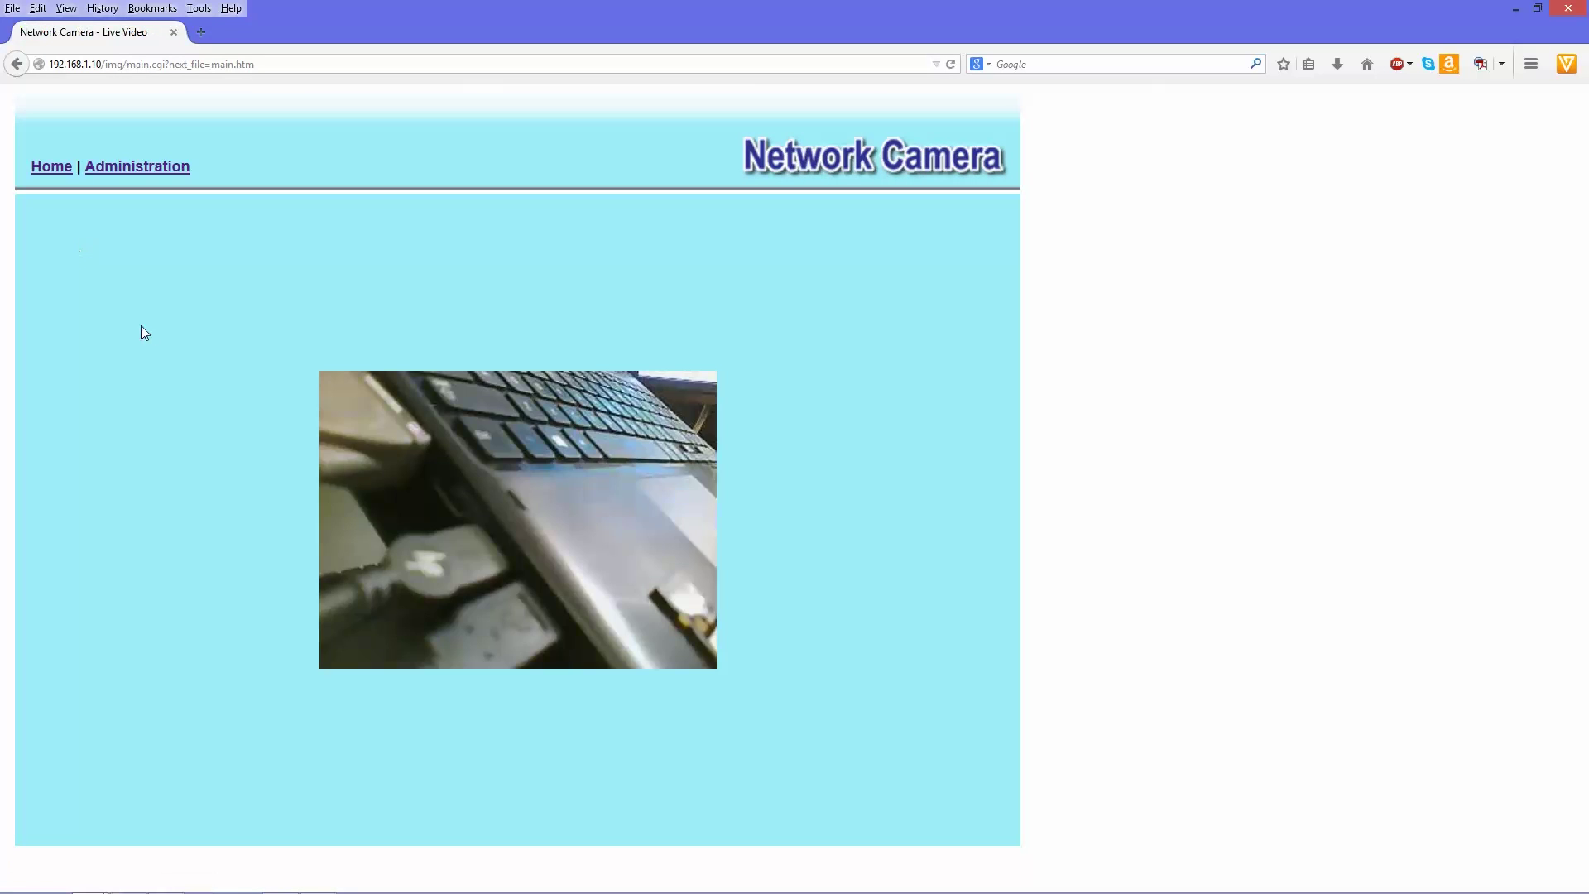
{"action": "right_click", "coordinate": [398, 465]}
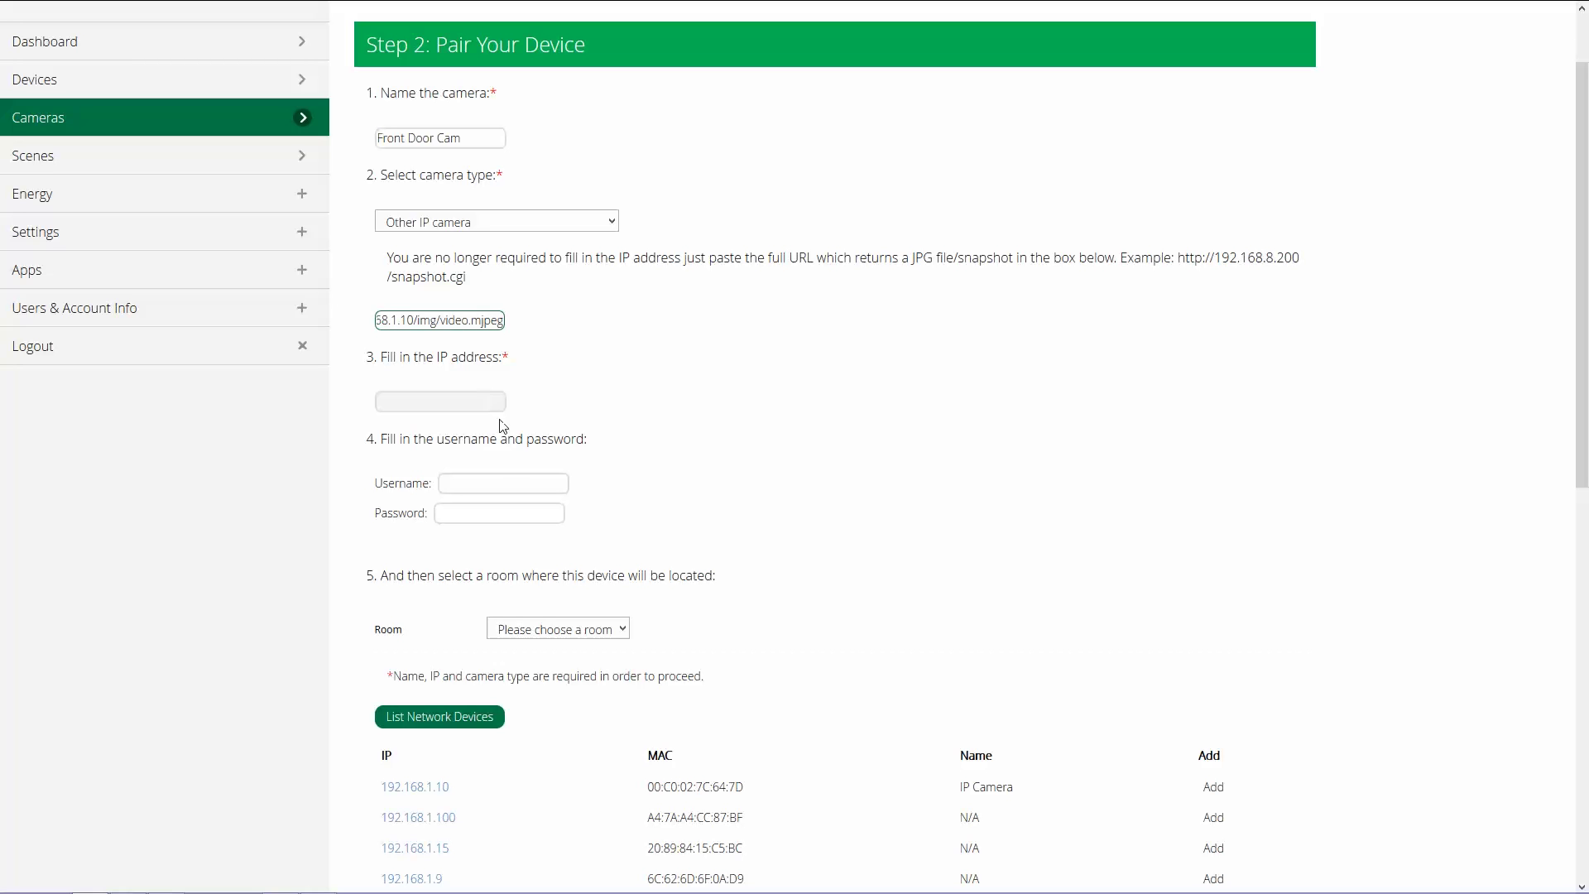
- Leave the username blank, set the room to Foyer, and submit the details for a preview test
{"action": "left_click", "coordinate": [521, 482]}
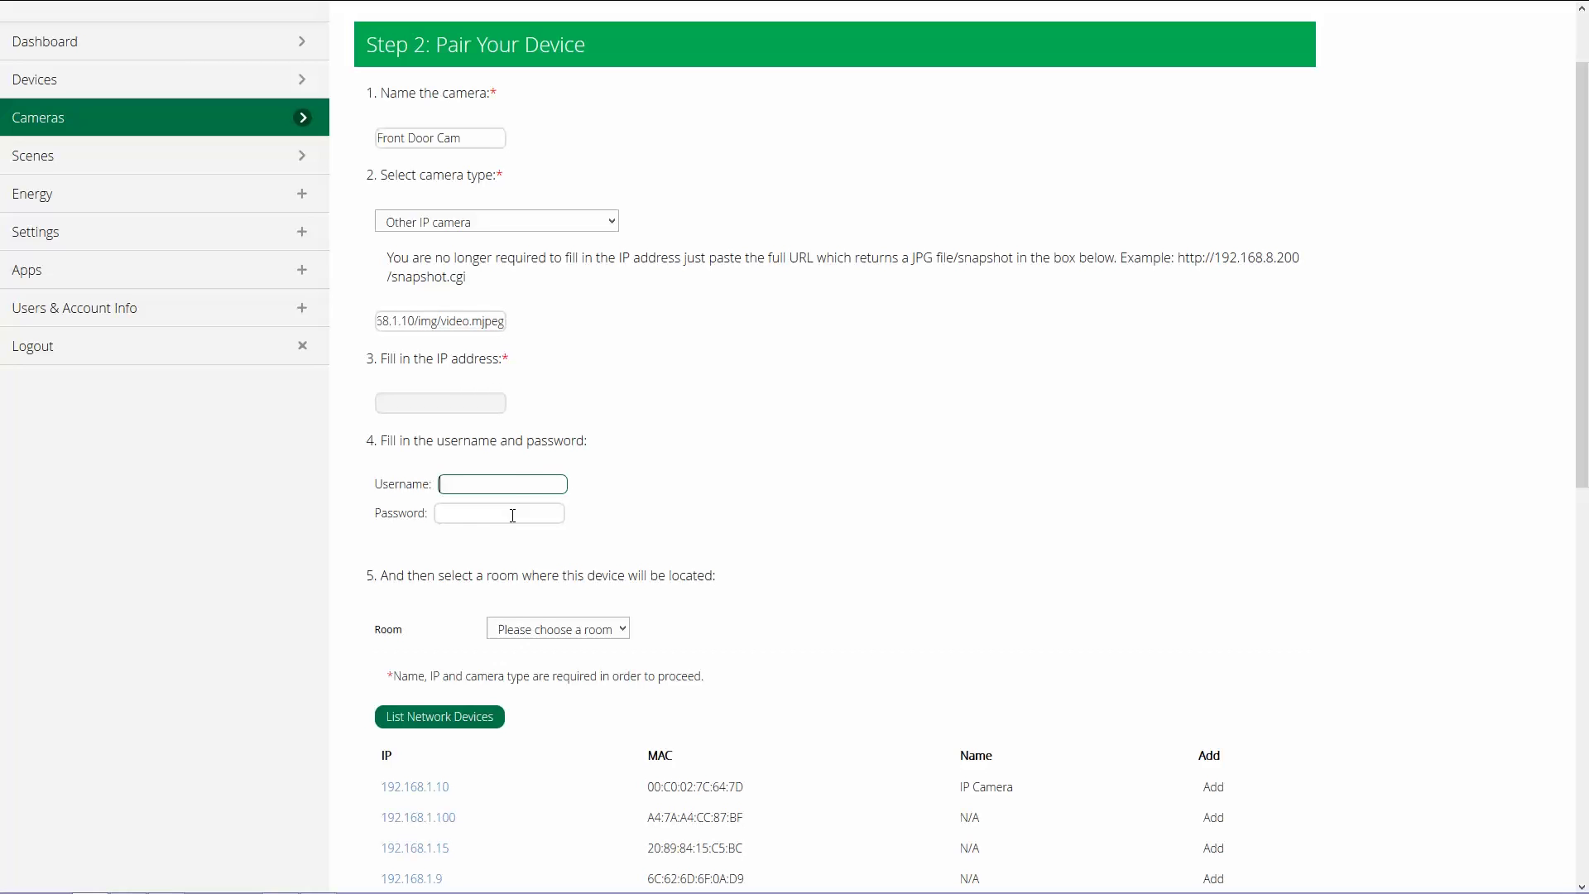
{"action": "left_click", "coordinate": [647, 534]}
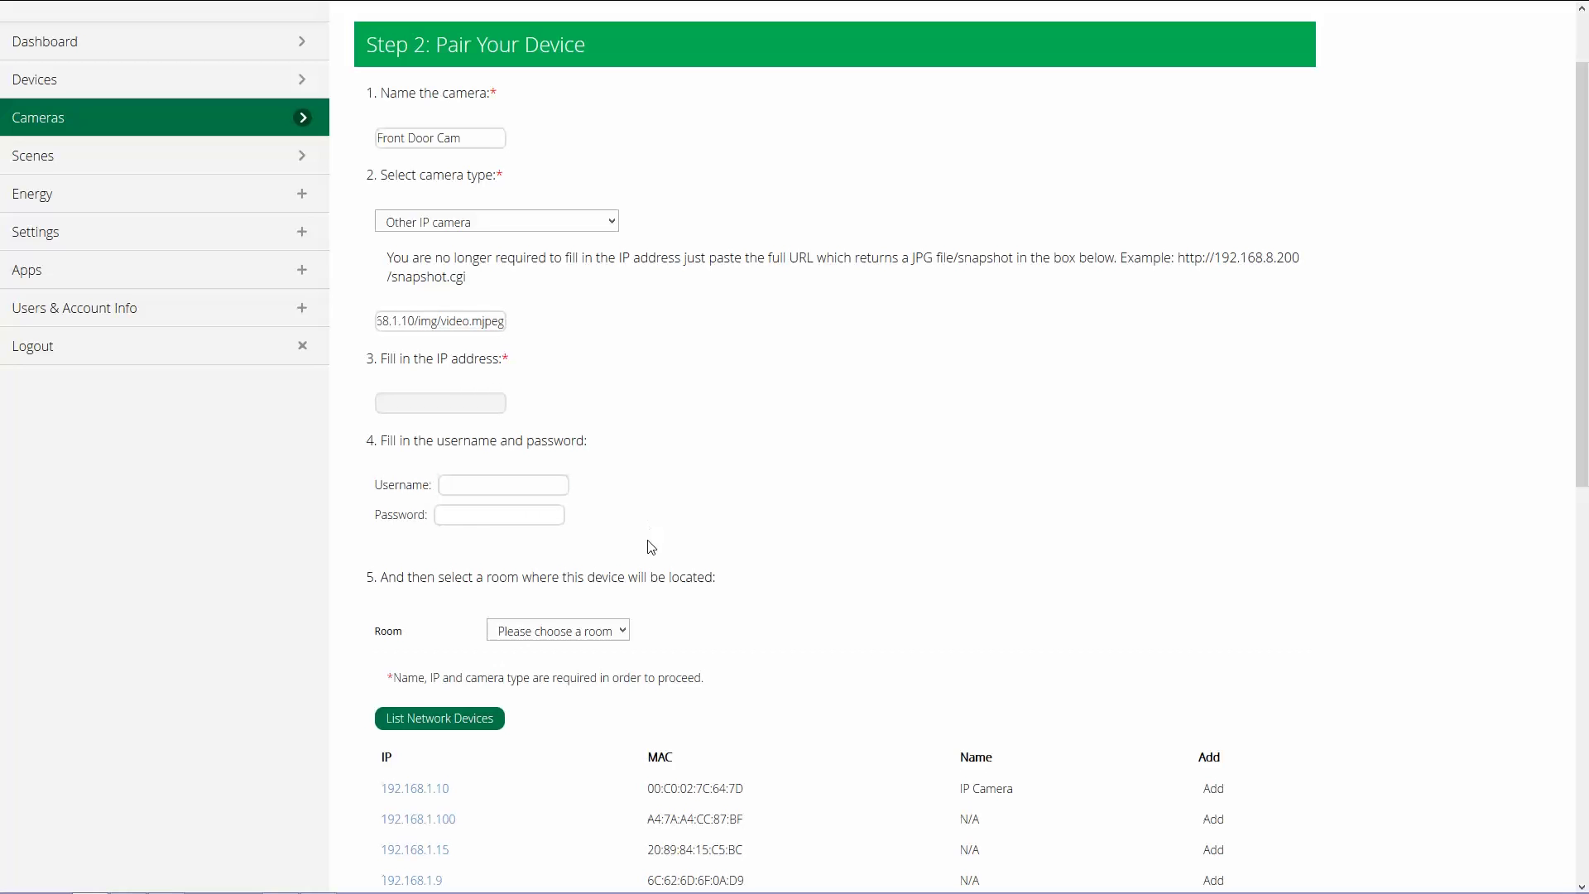
{"action": "left_click", "coordinate": [620, 638]}
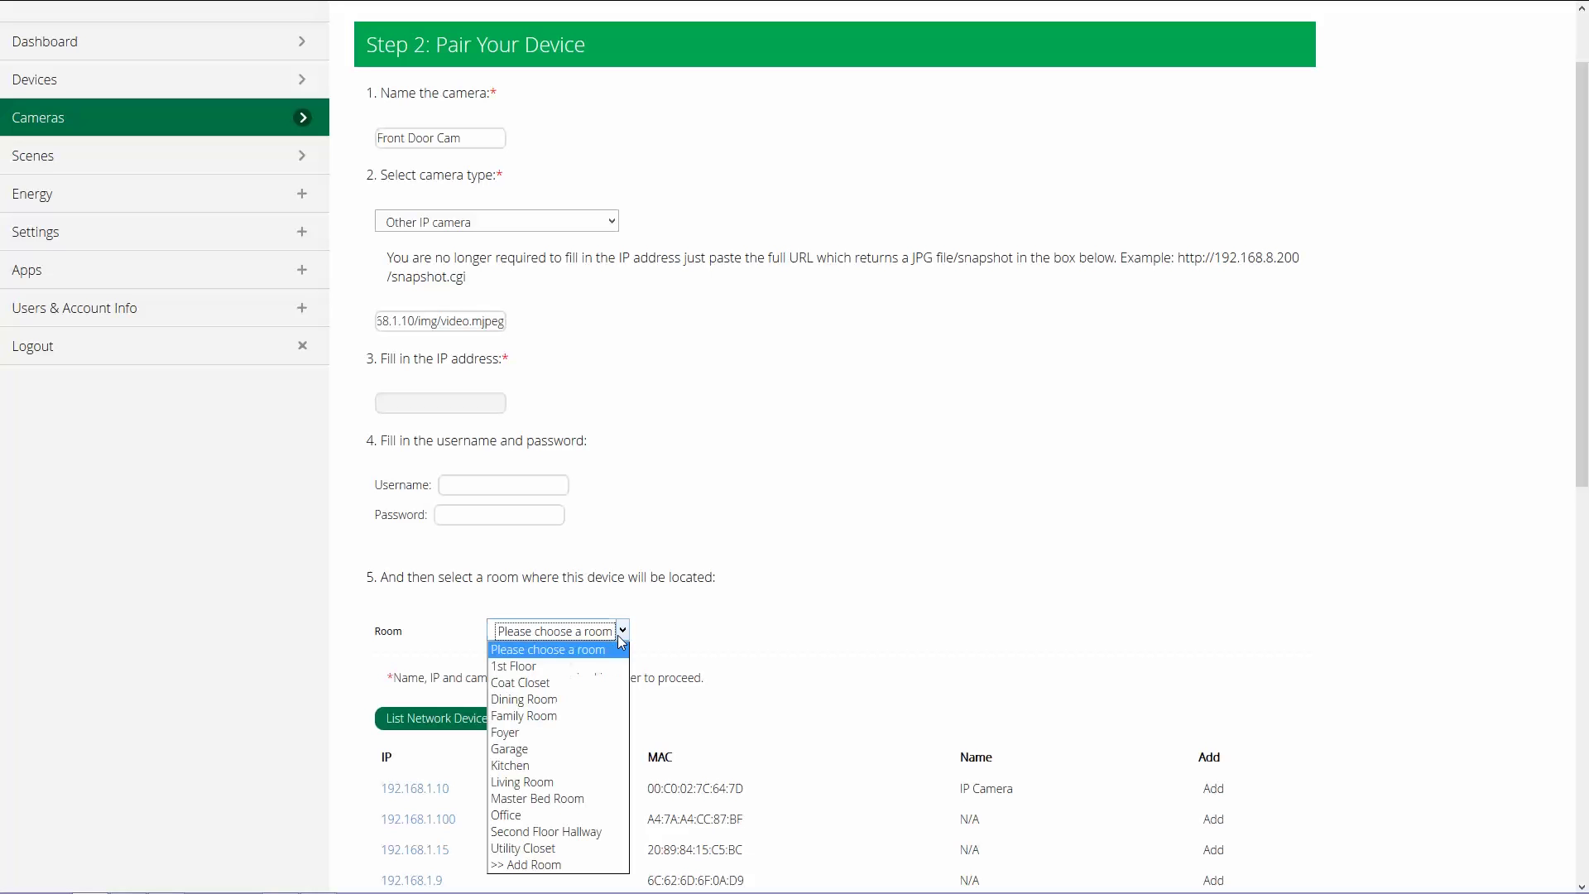
{"action": "left_click", "coordinate": [546, 734]}
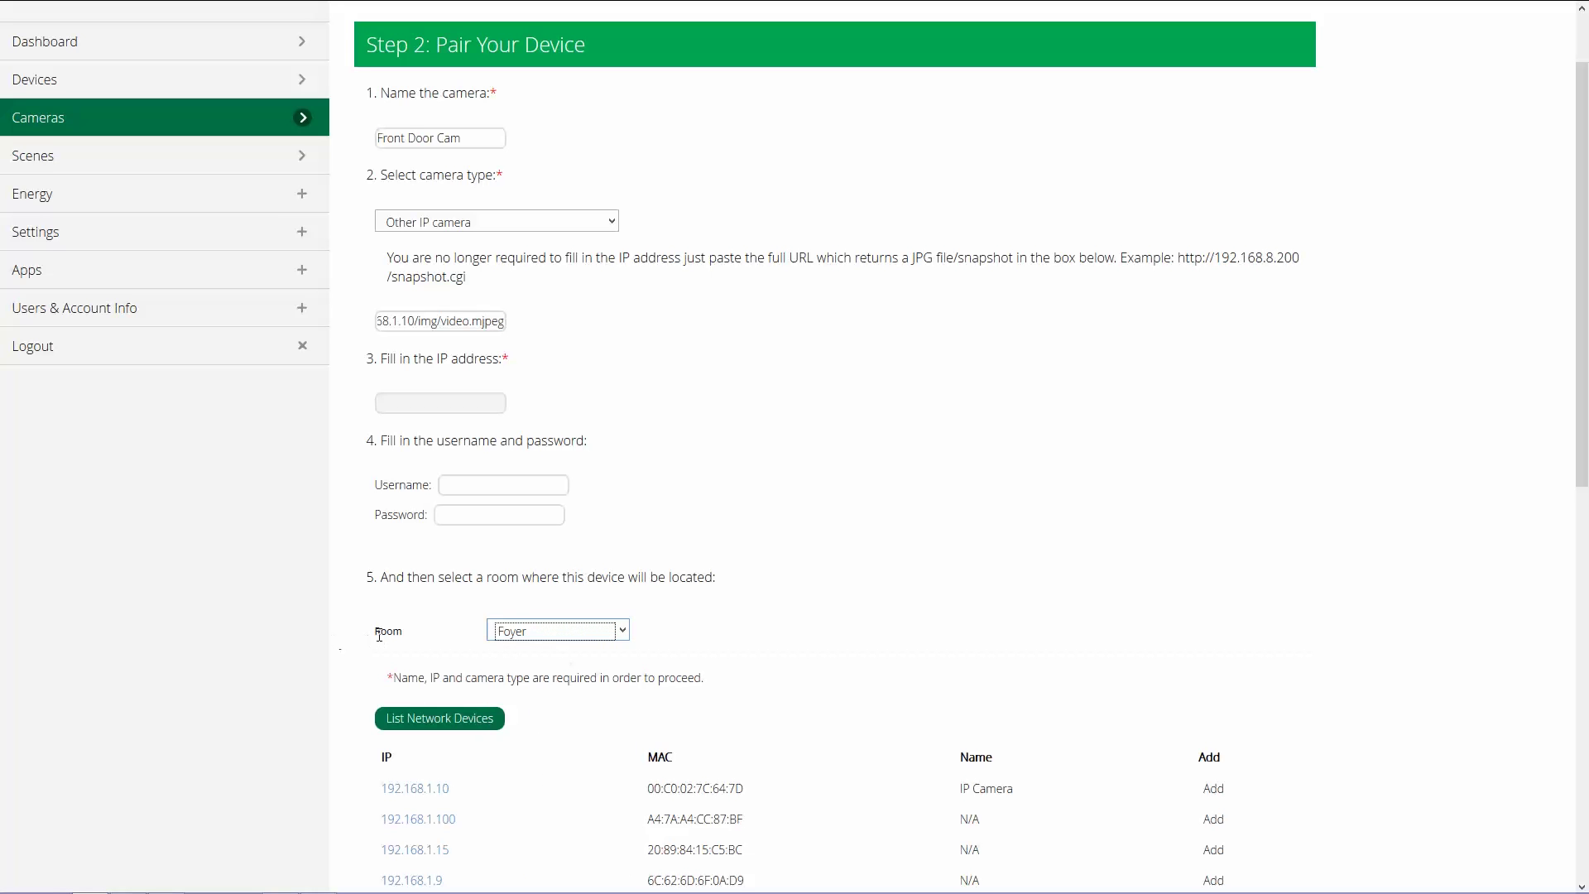
{"action": "scroll", "coordinate": [379, 634], "scroll_direction": "down", "scroll_amount": 9}
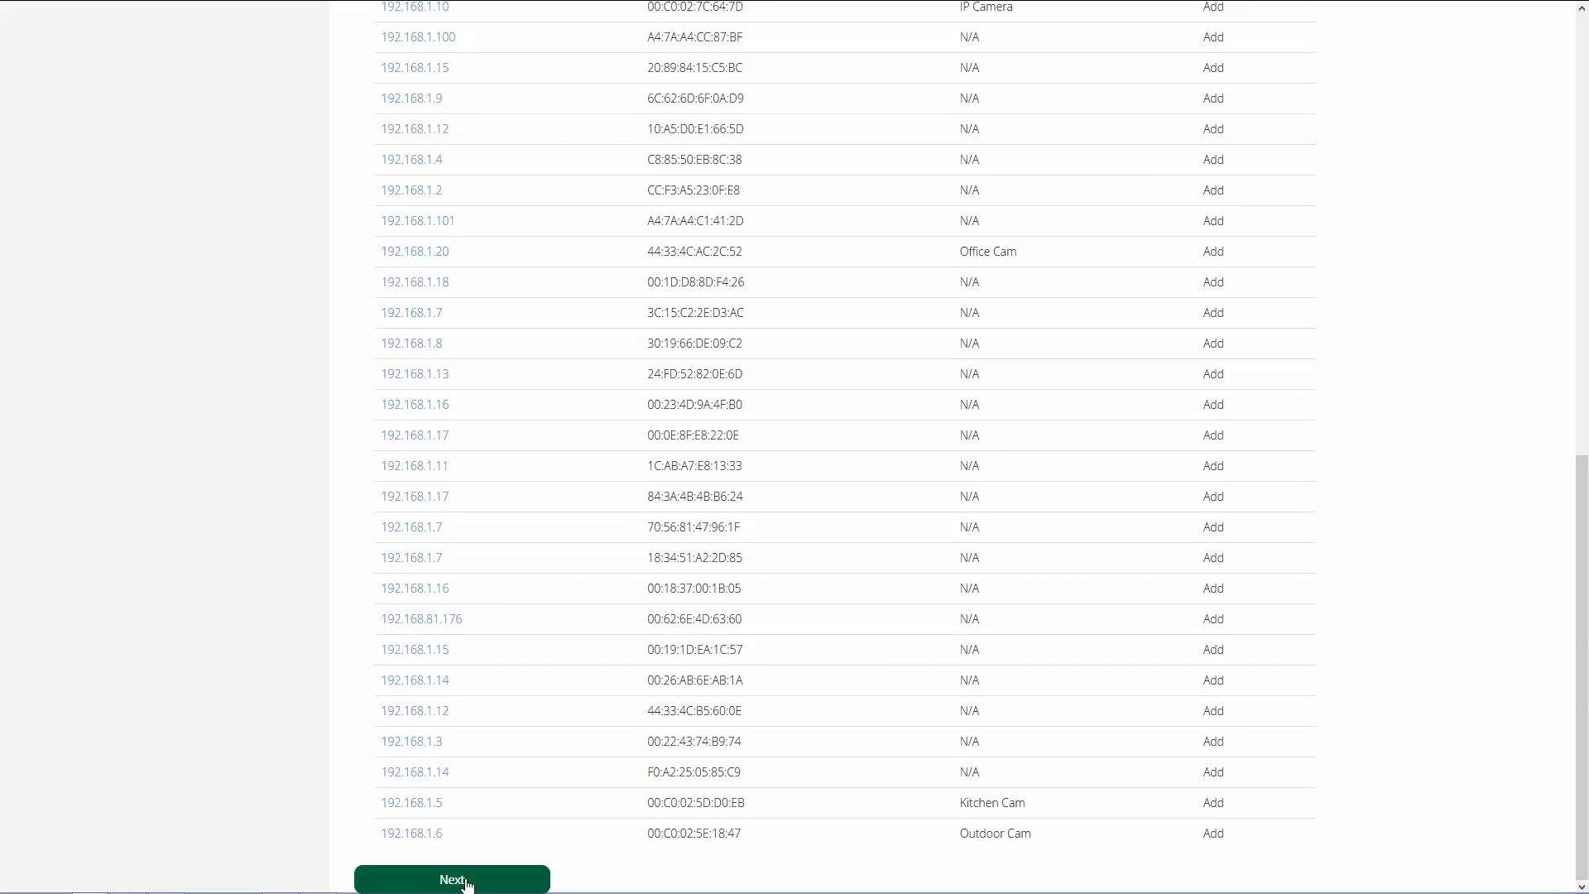
{"action": "left_click", "coordinate": [465, 882]}
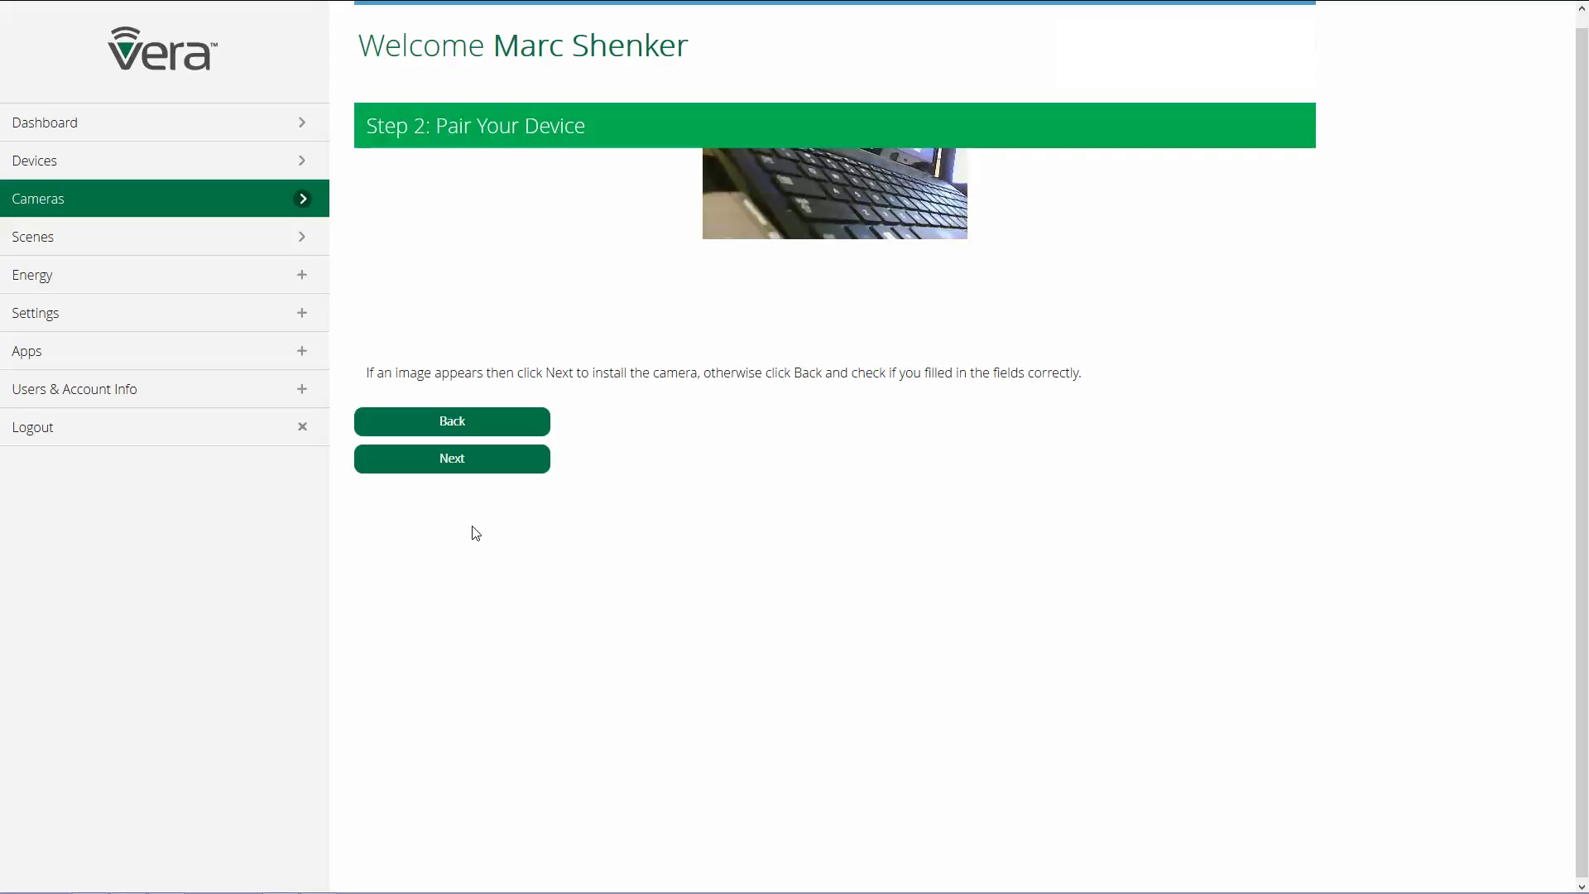
- Accept the preview snapshot and install Front Door Cam
{"action": "left_click", "coordinate": [471, 460]}
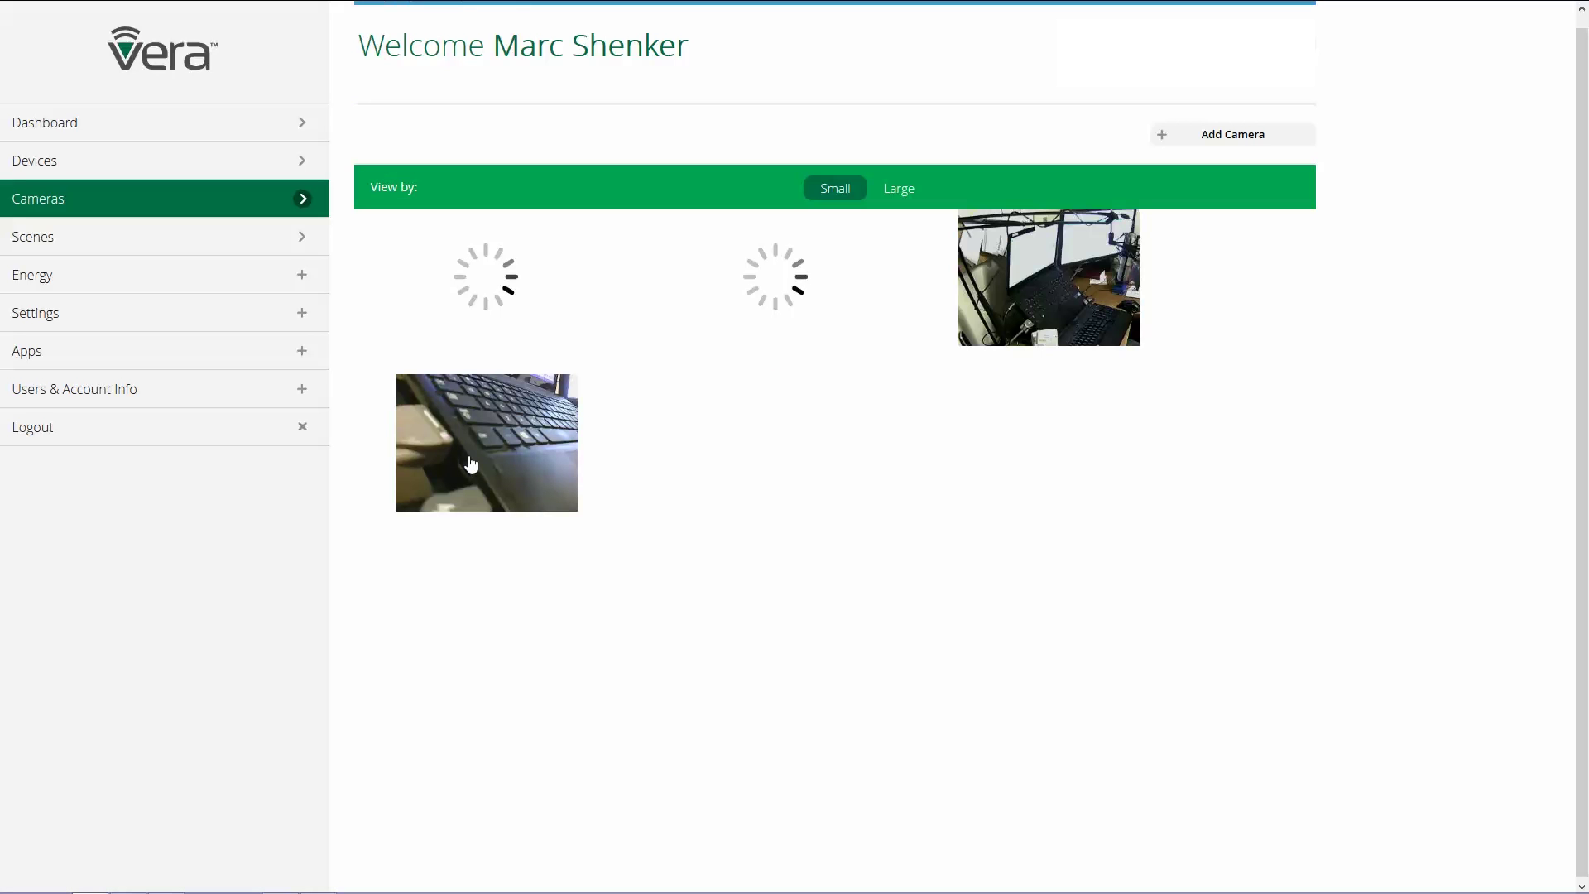